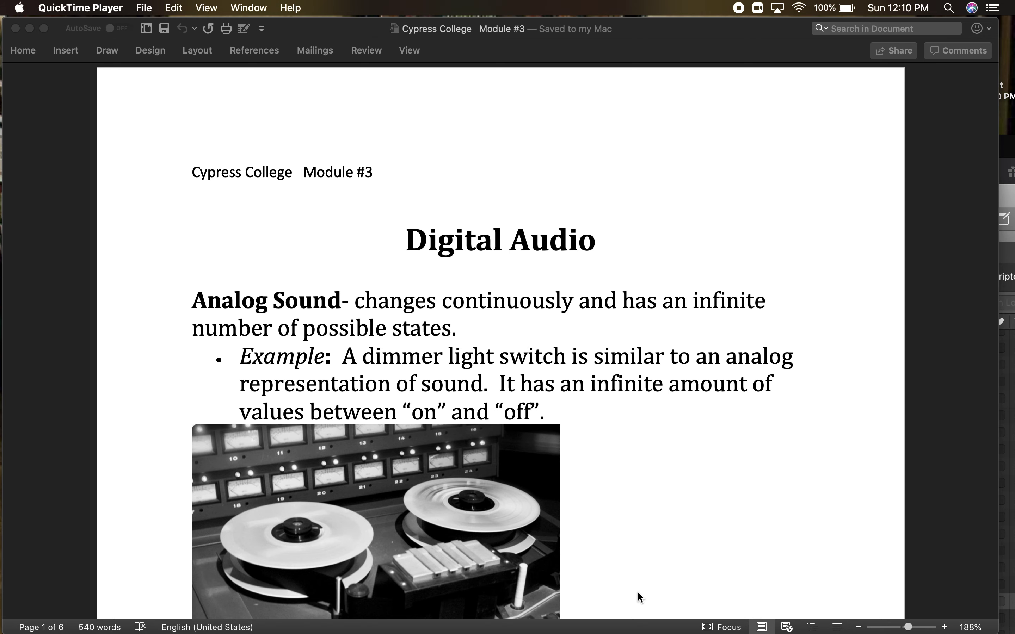
- Scroll the handout to the Digital Sound definition and its light-switch example
scroll(638, 591, down, 5)
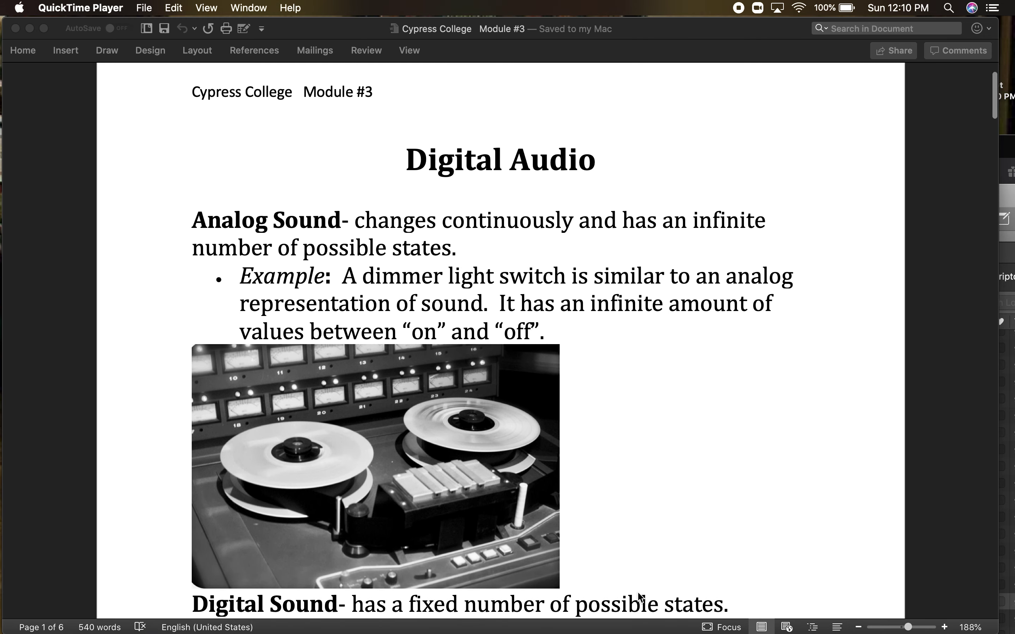
scroll(637, 591, down, 1)
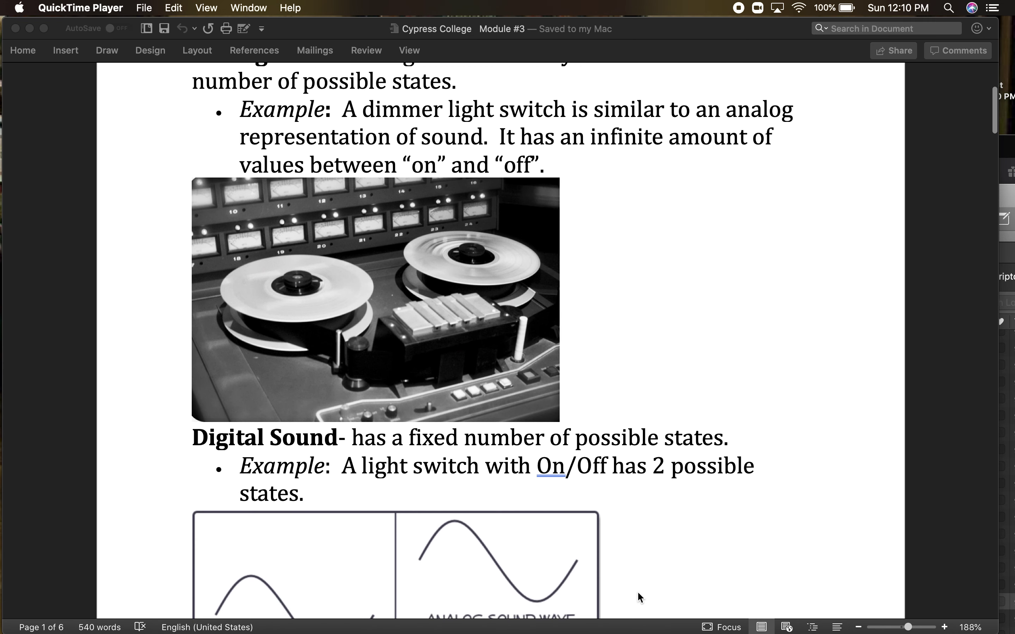
scroll(638, 591, up, 1)
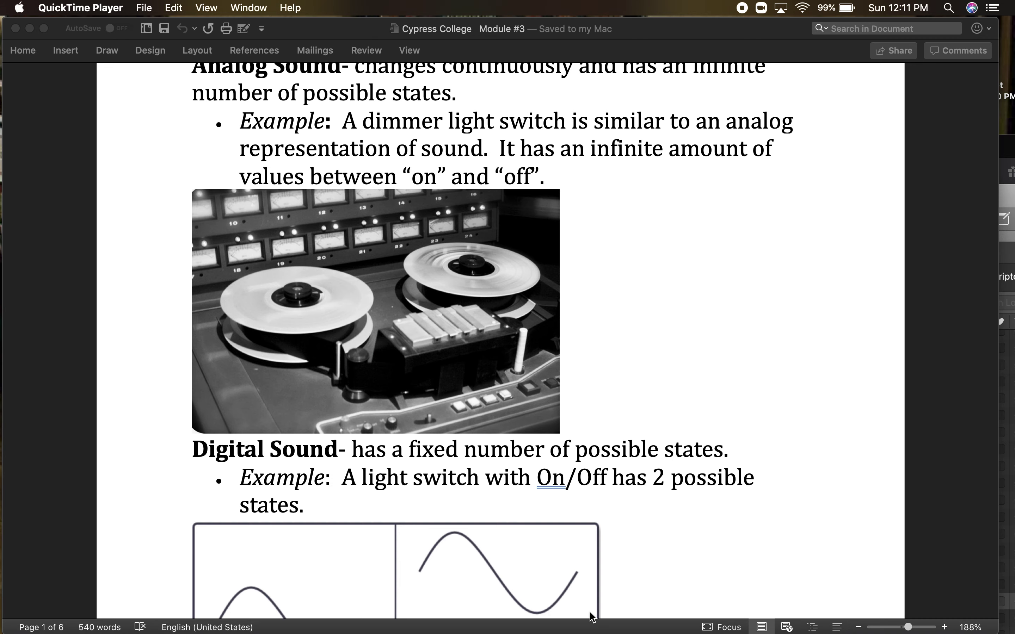
- Reveal the full original, analog and digital sound-wave diagram, then bring Logic Pro X forward
scroll(673, 302, down, 2)
scroll(673, 302, down, 6)
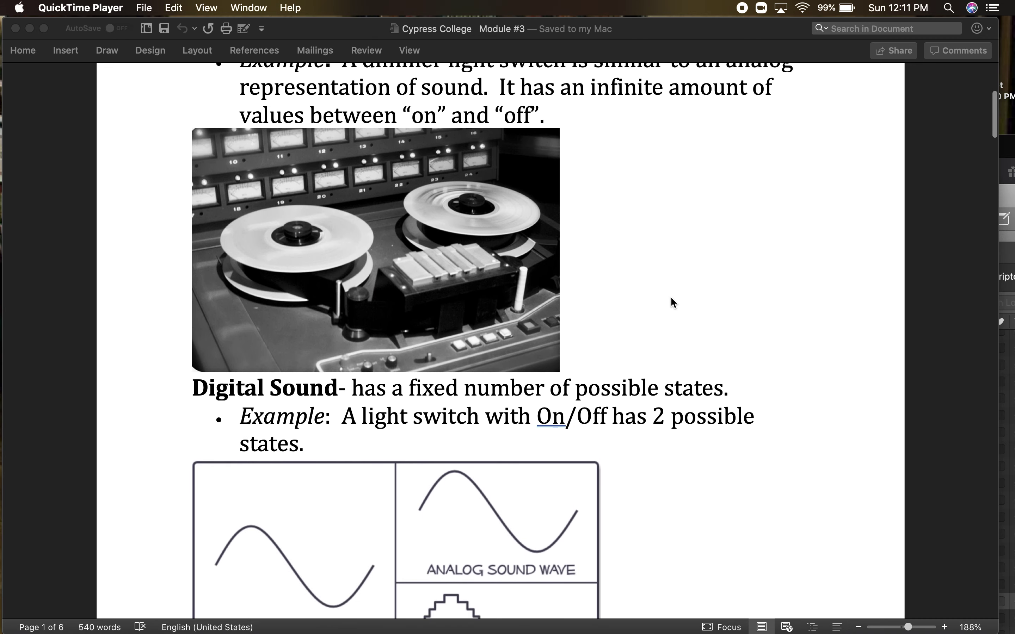
scroll(671, 301, down, 3)
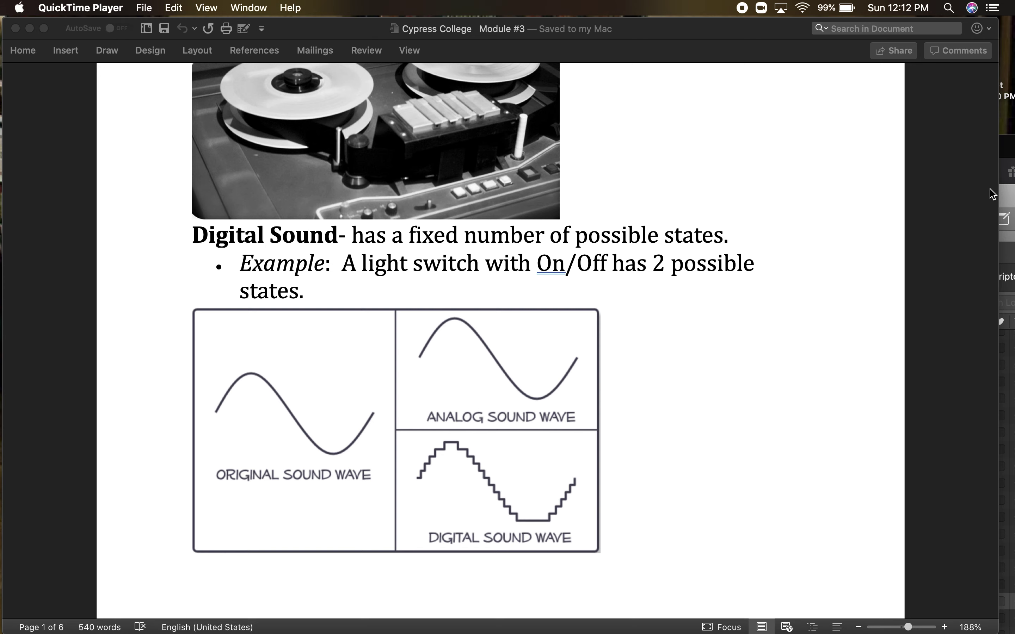
click(1007, 201)
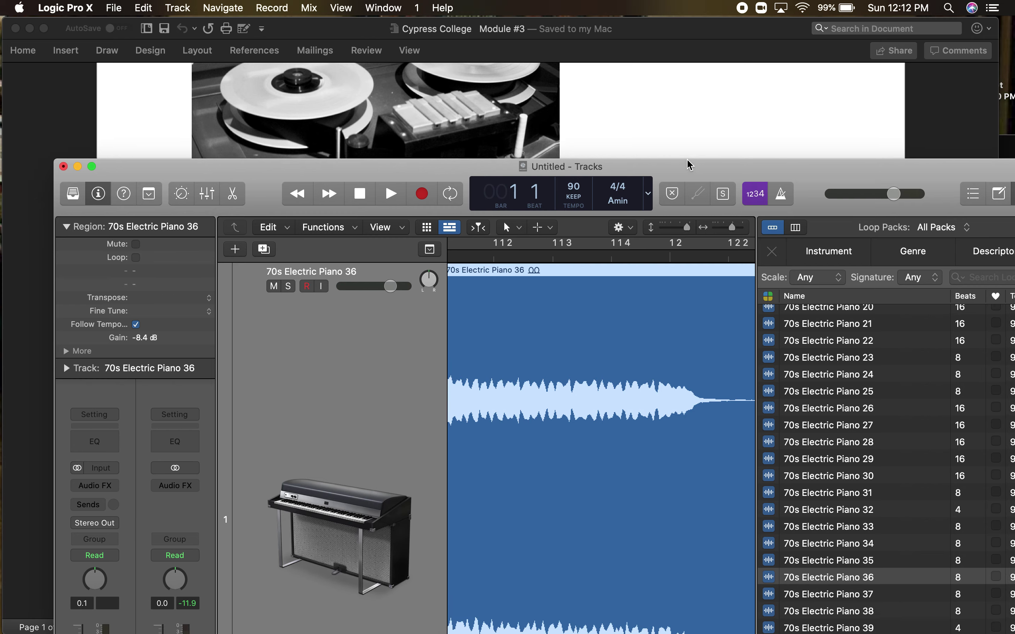
- Maximize the Logic window and set a cycle range across the 70s Electric Piano 36 region
double_click(690, 166)
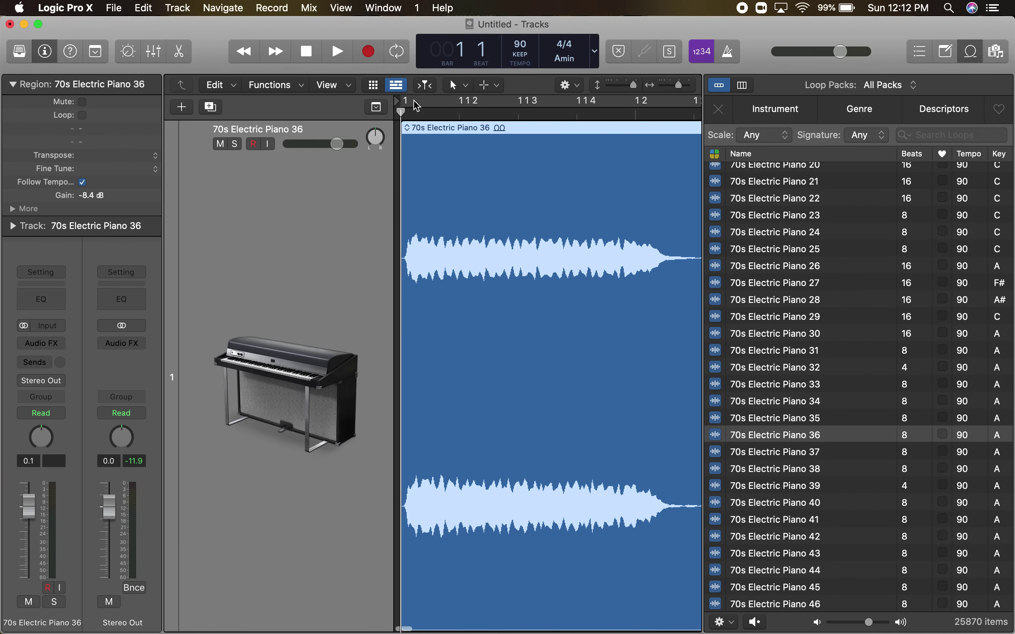
click(405, 101)
drag(404, 100, 686, 103)
- Play and stop the looped piano region, adjust system volume, and zoom toward the waveform
key(space)
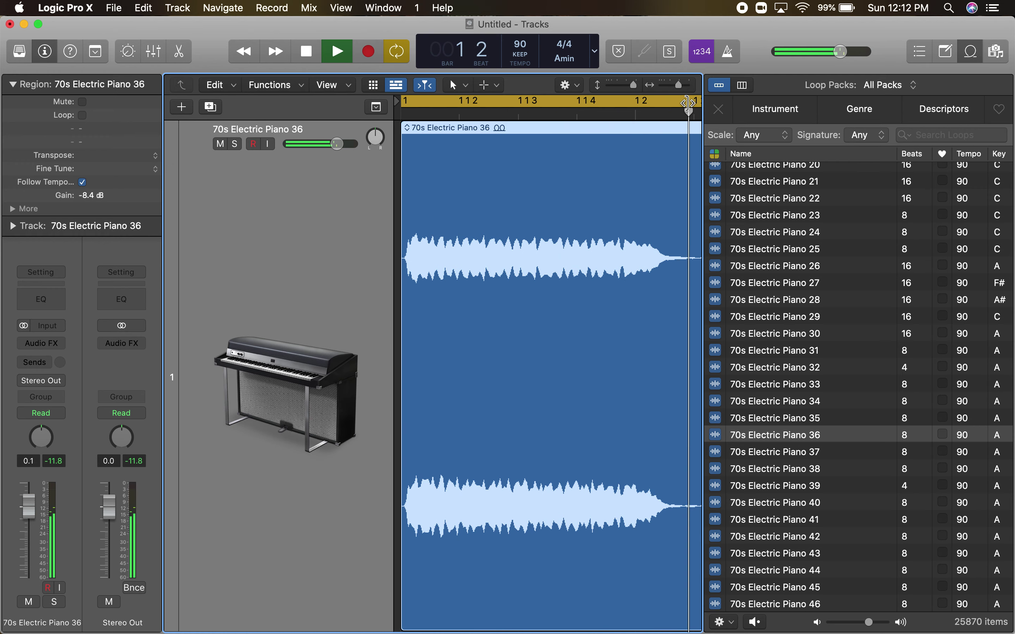
key(space)
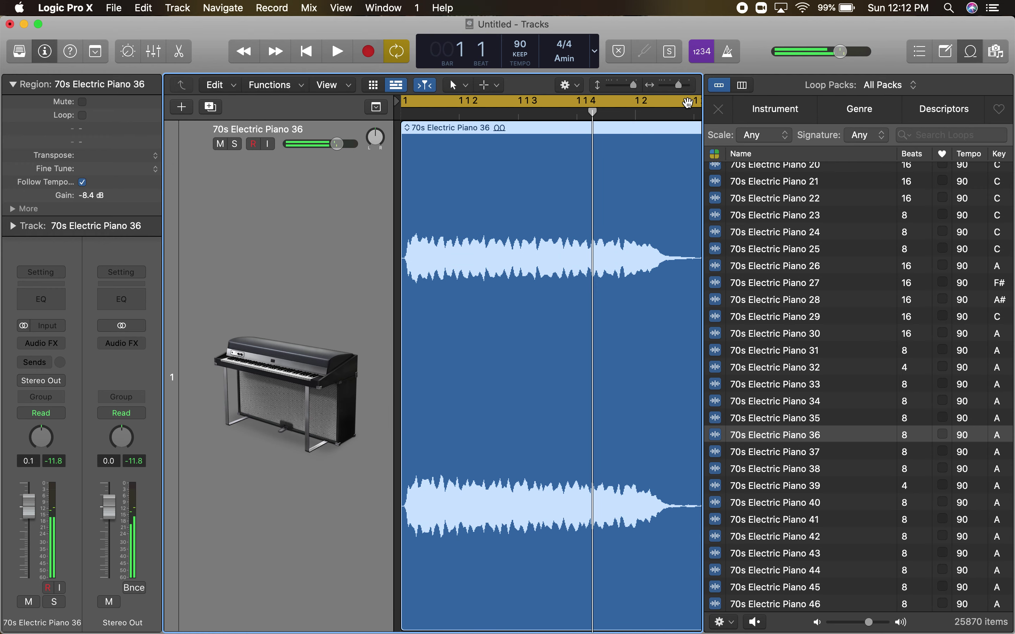
key(XF86AudioRaiseVolume)
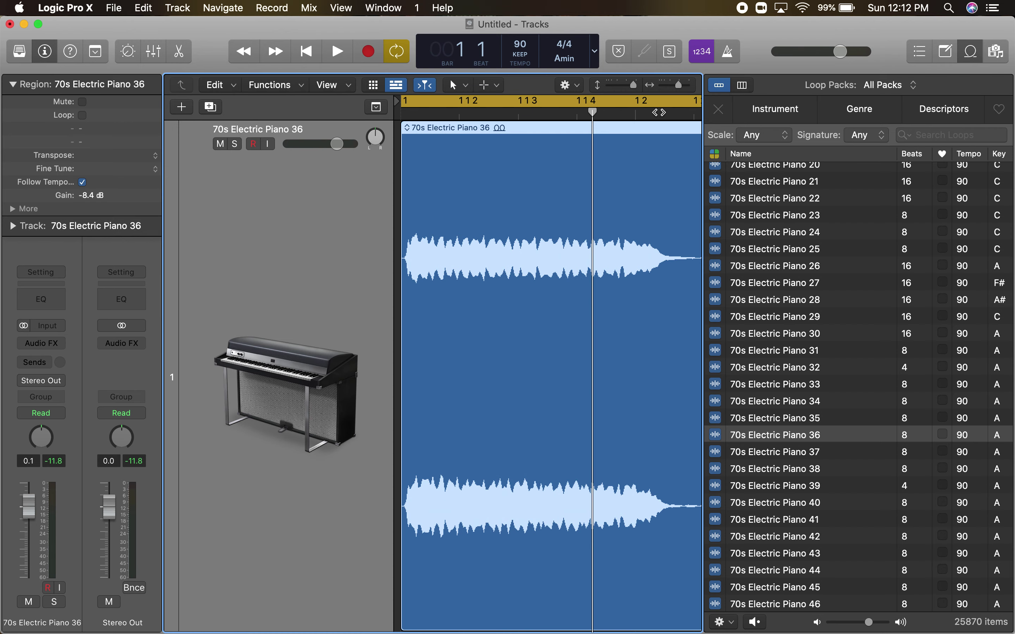
drag(678, 85, 695, 91)
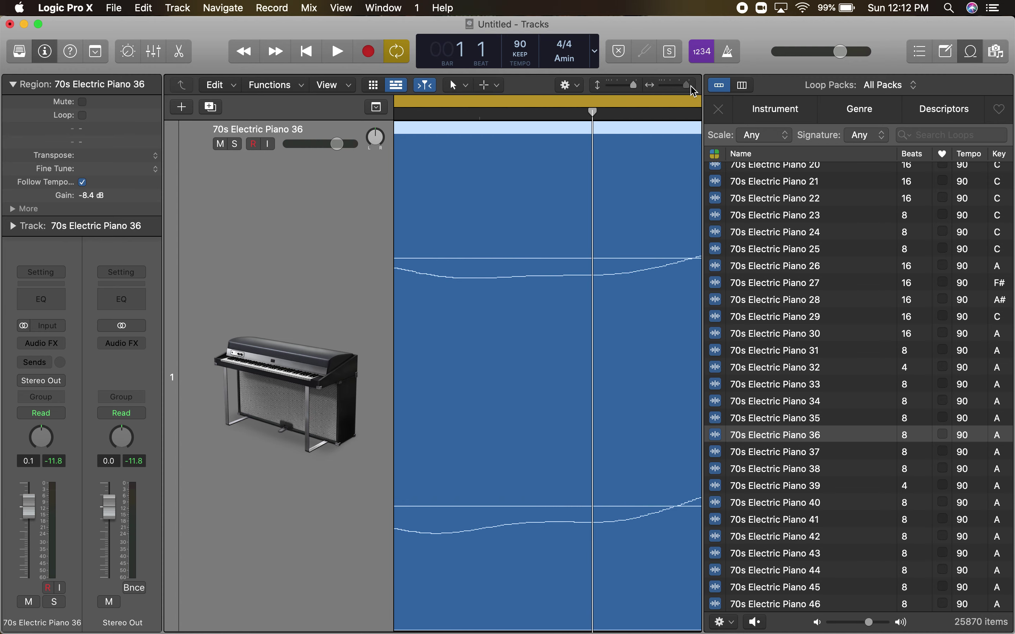
- Scroll through the zoomed piano waveform, zoom back out, and restore the smaller project window
scroll(524, 273, left, 2)
scroll(523, 273, left, 5)
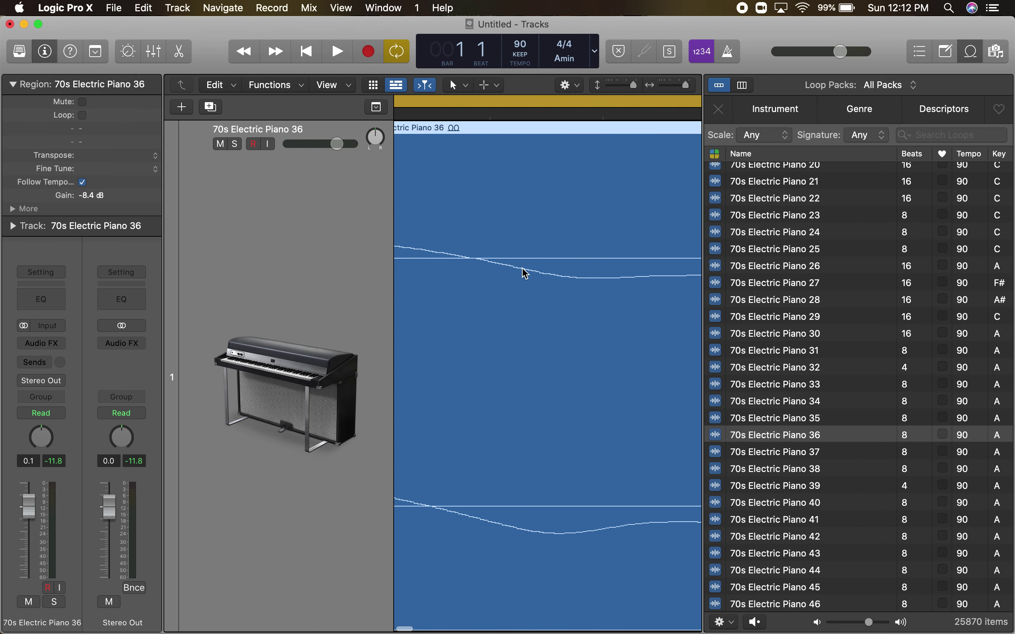
scroll(524, 273, left, 5)
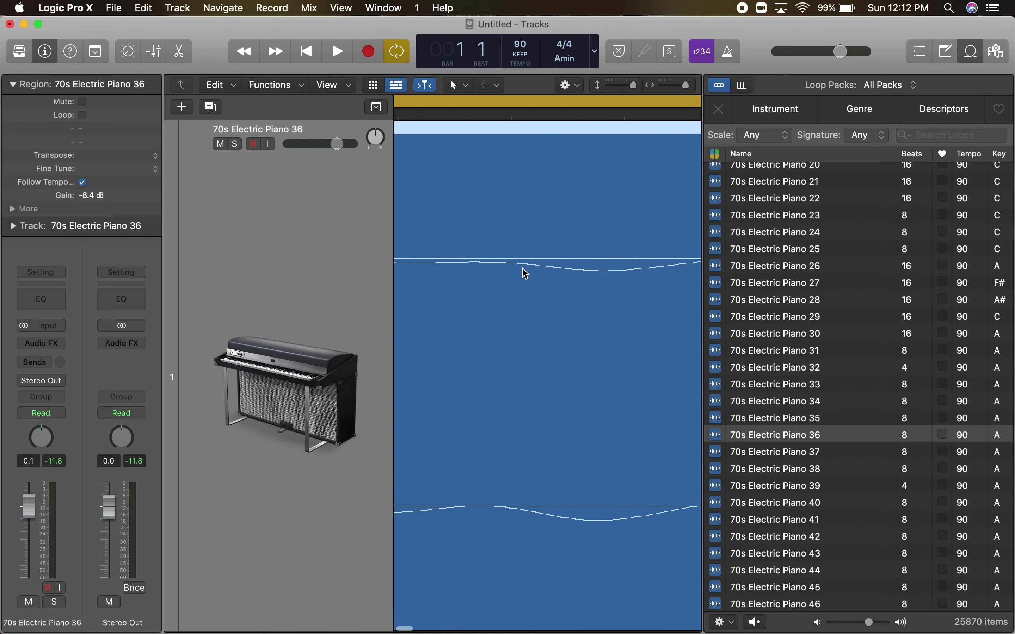
scroll(524, 273, left, 5)
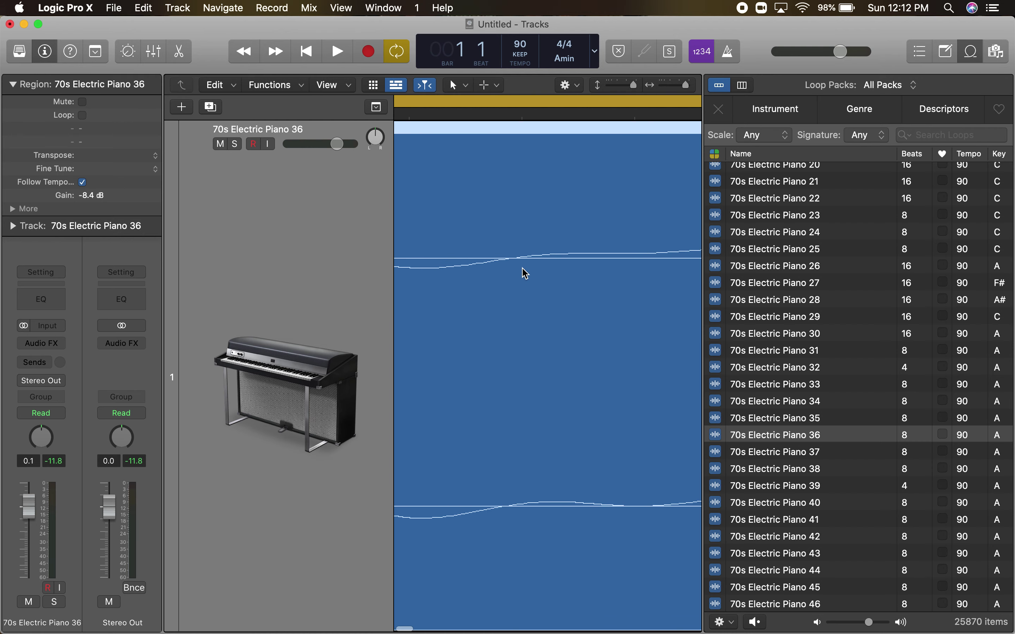
scroll(524, 272, right, 5)
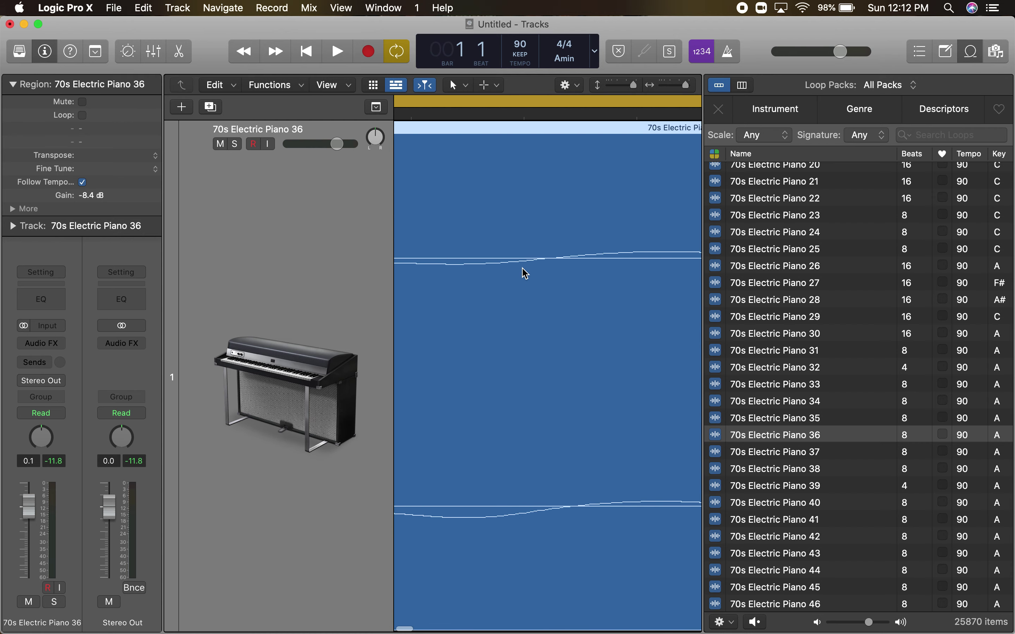
drag(685, 85, 677, 93)
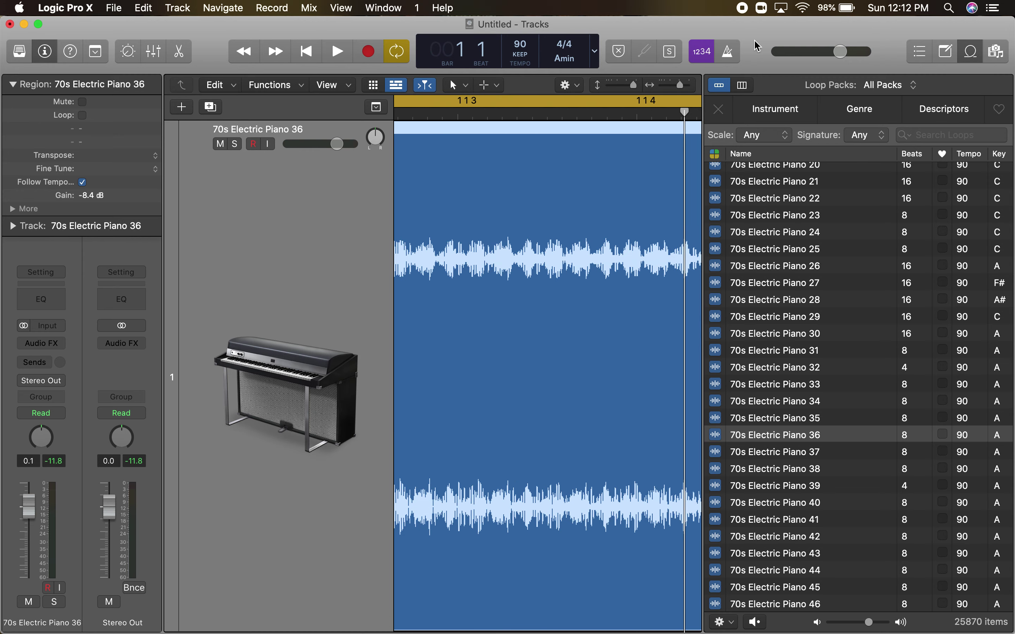
double_click(766, 34)
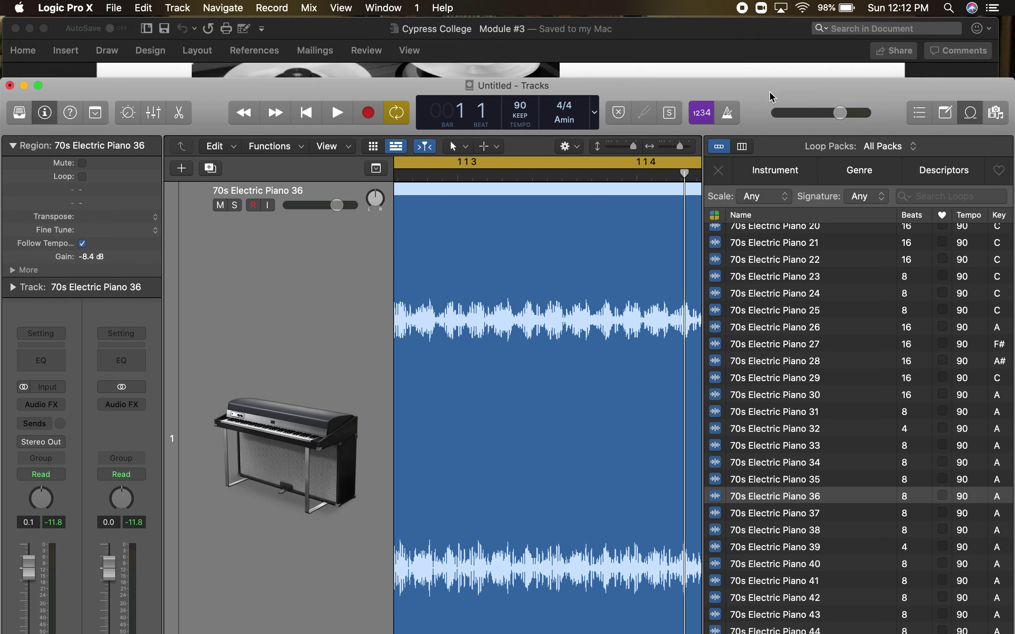
- Switch to the Word handout and scroll to the Sampling paragraph with the Apollo Twin photo
click(717, 30)
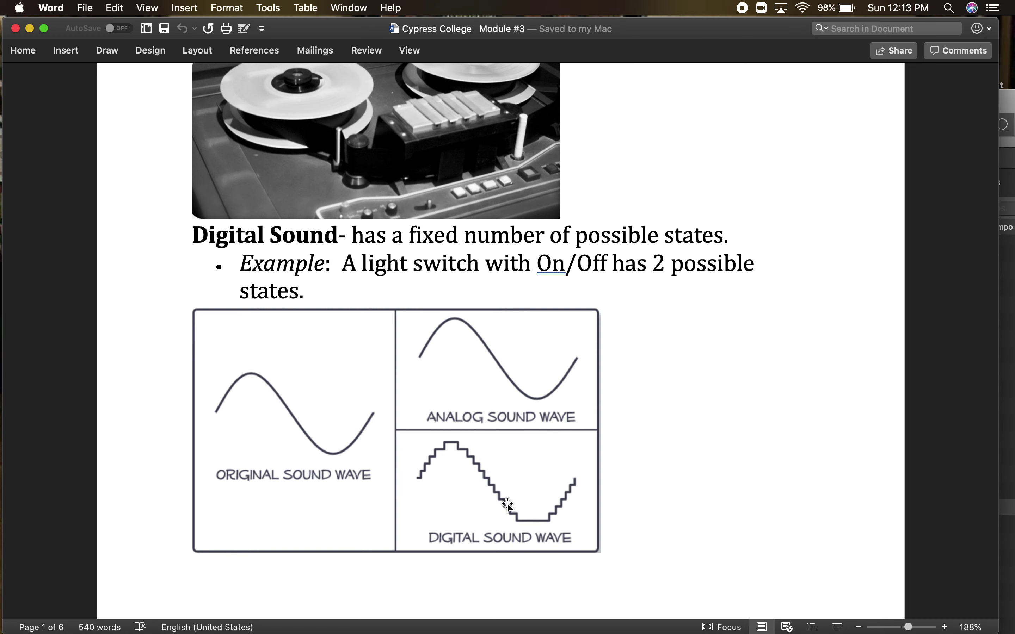
scroll(555, 508, down, 10)
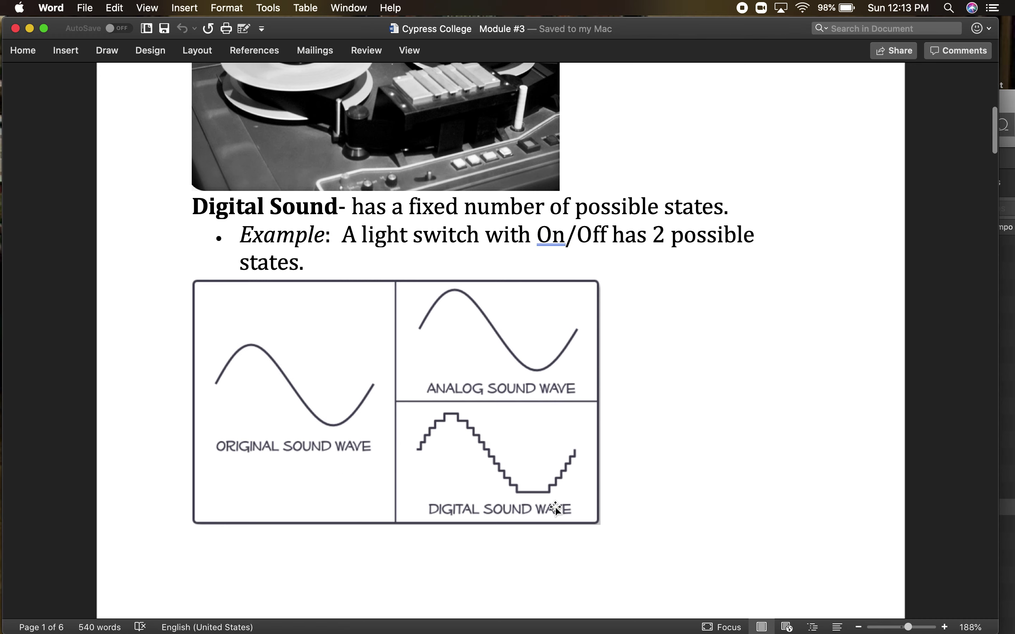
scroll(555, 509, down, 4)
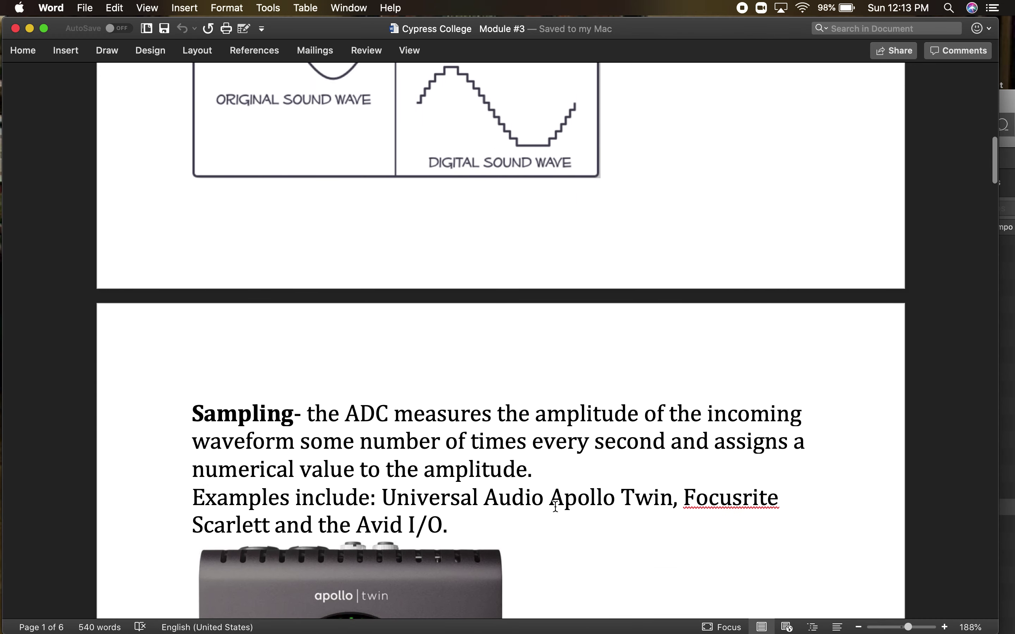
scroll(555, 507, up, 1)
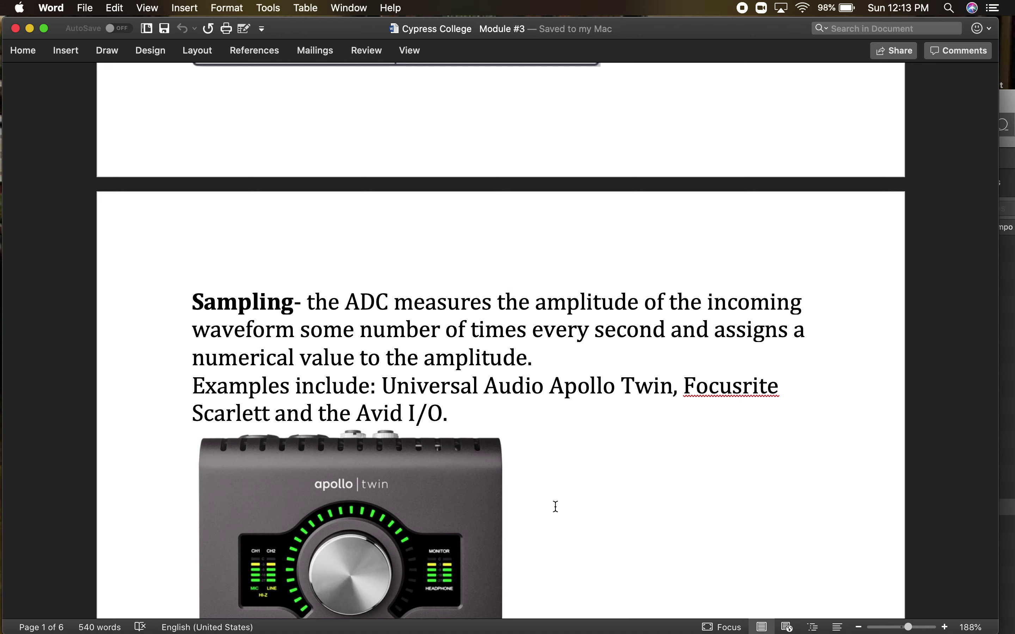
- Show the whole Apollo Twin photo, then bring the Logic project back in front
scroll(556, 507, down, 3)
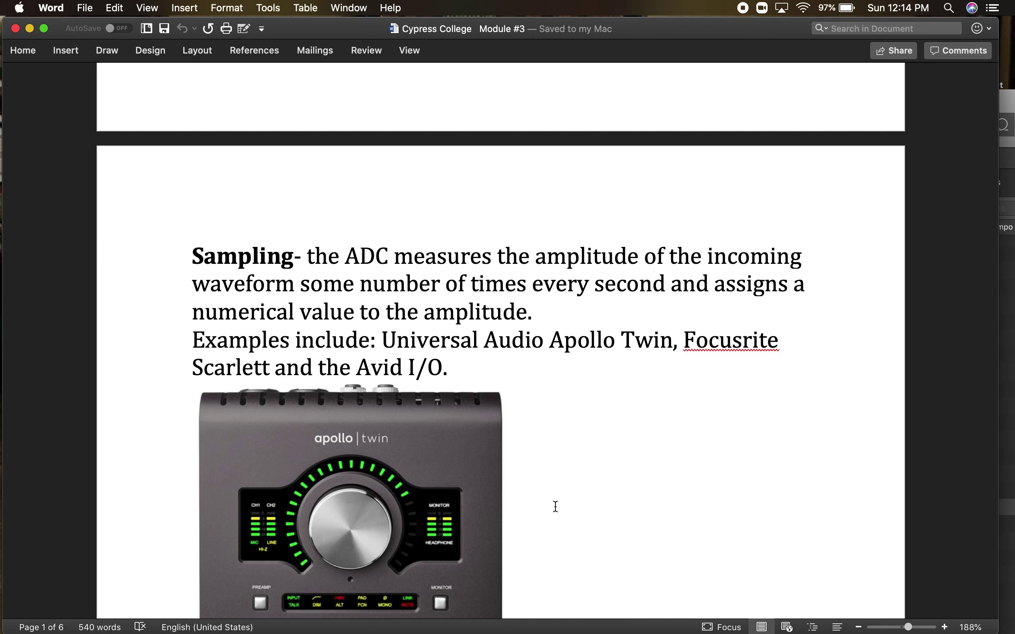
scroll(555, 507, down, 3)
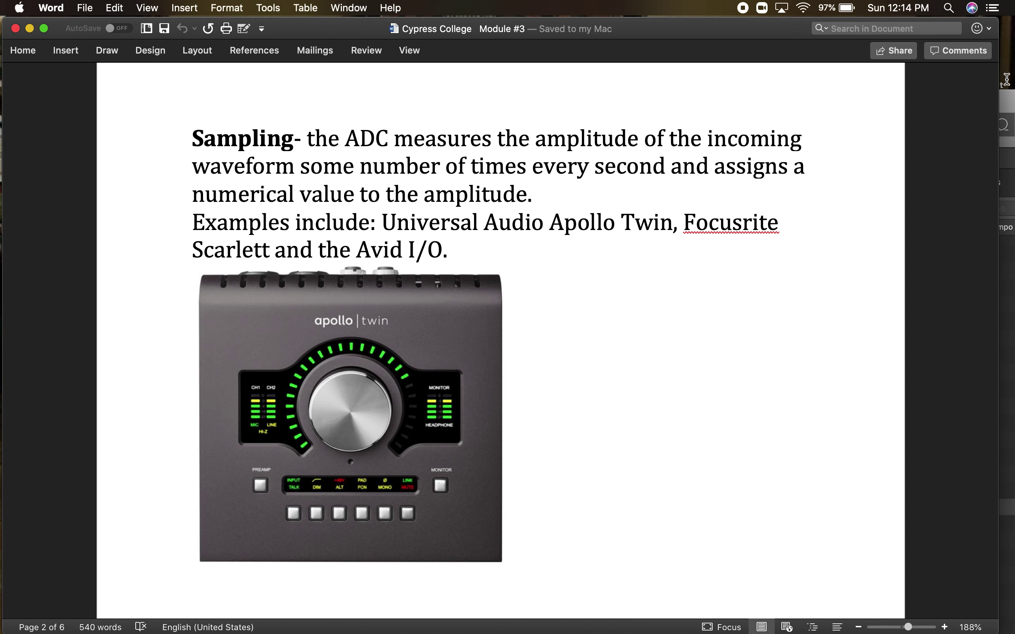
click(1008, 103)
- Move the Logic project window up and left, and open the Record menu
drag(685, 101, 663, 53)
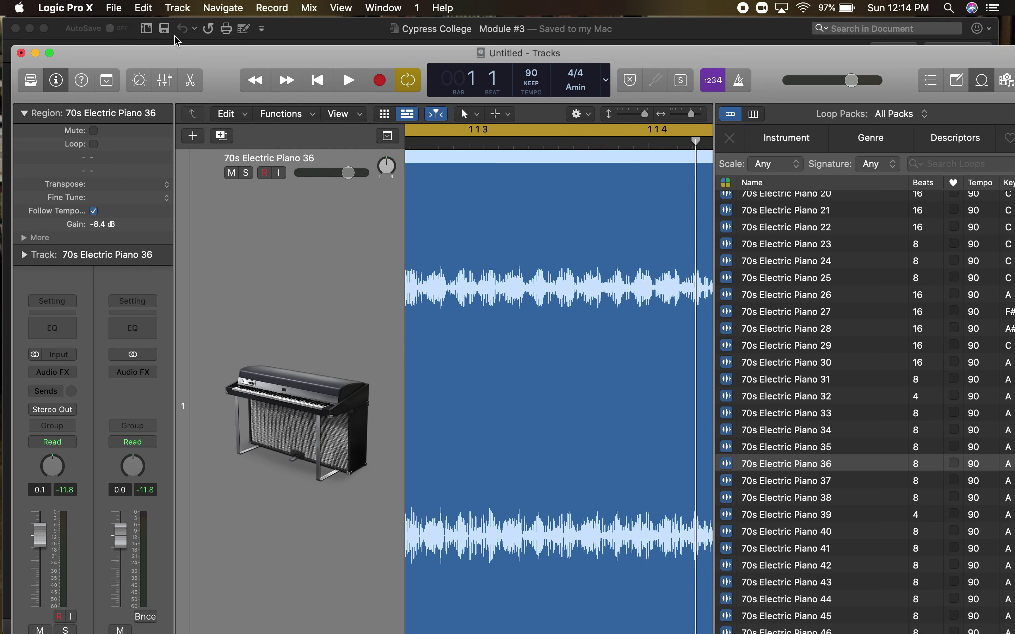
click(272, 7)
mouse_move(296, 139)
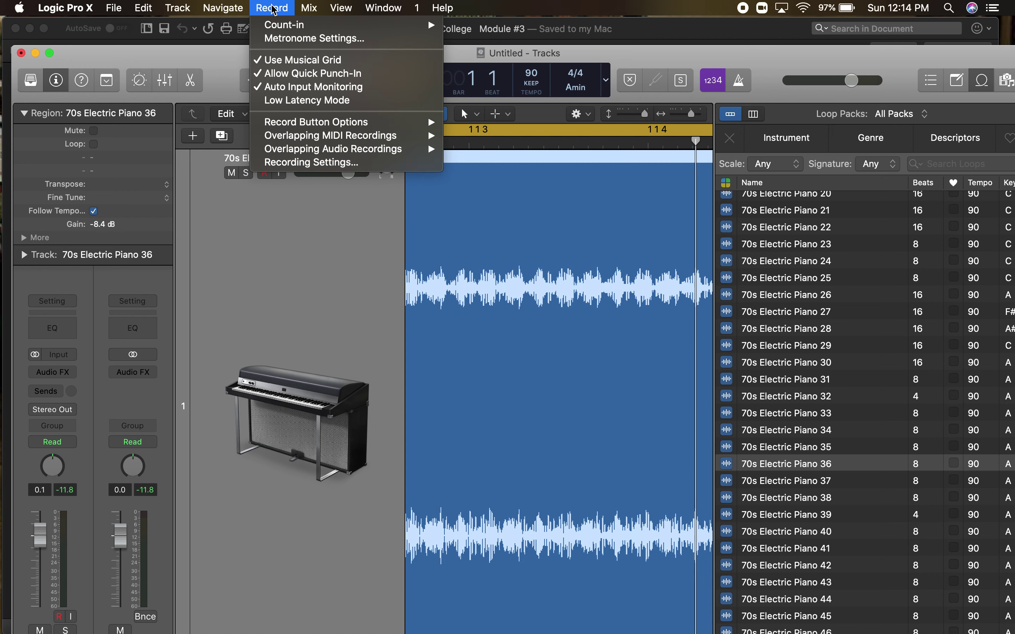
- Open Project Settings to the Audio pane and expand the 44.1 kHz Sample Rate list
click(285, 165)
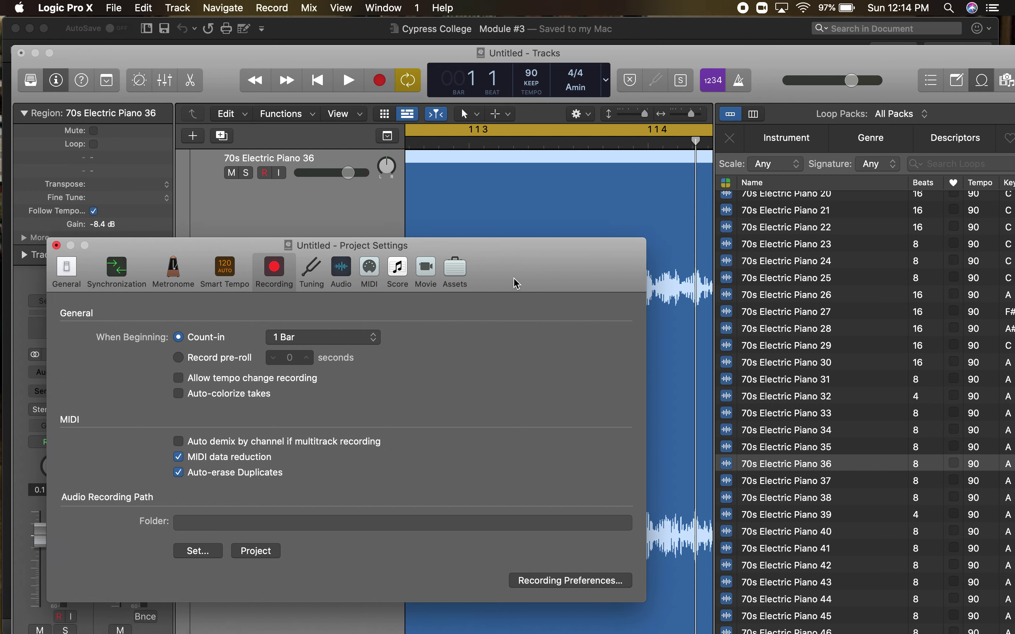
drag(515, 284, 561, 191)
click(389, 168)
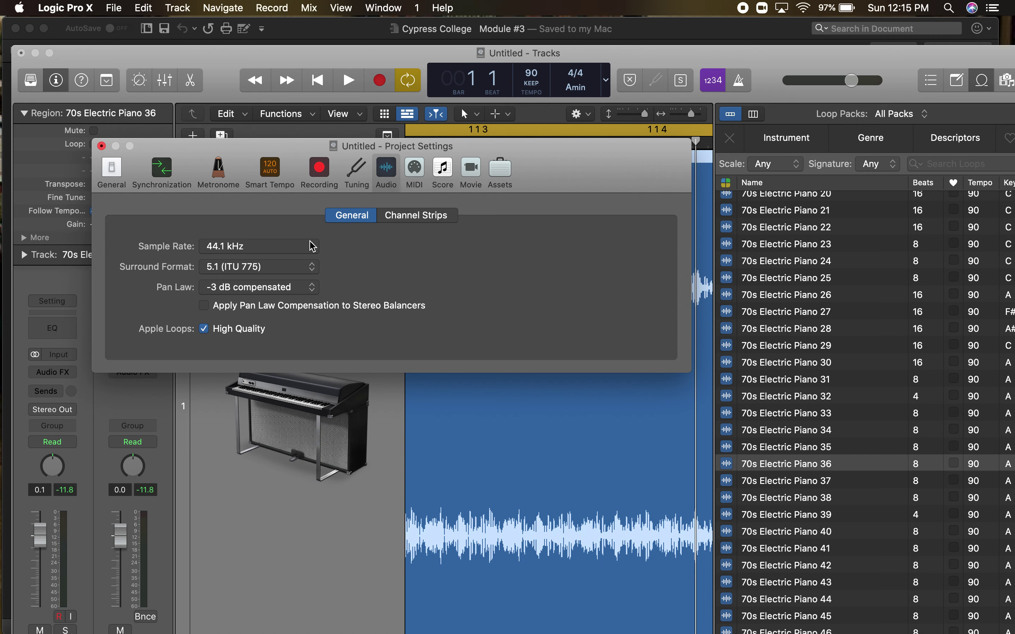
click(313, 253)
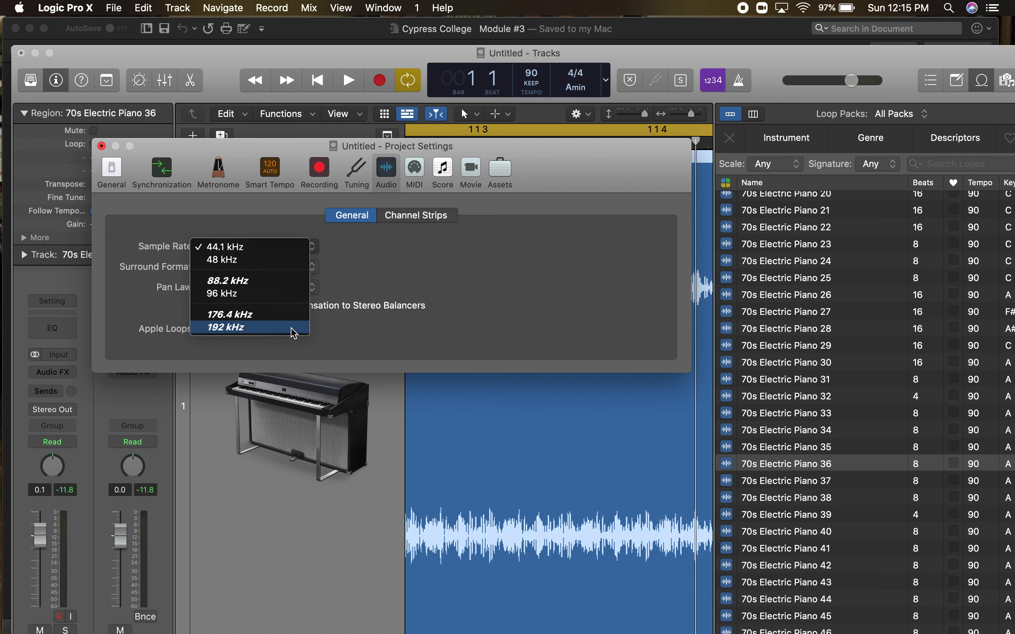
- Point out the 192 kHz maximum, keep 44.1 kHz, and return to the Word handout
click(245, 332)
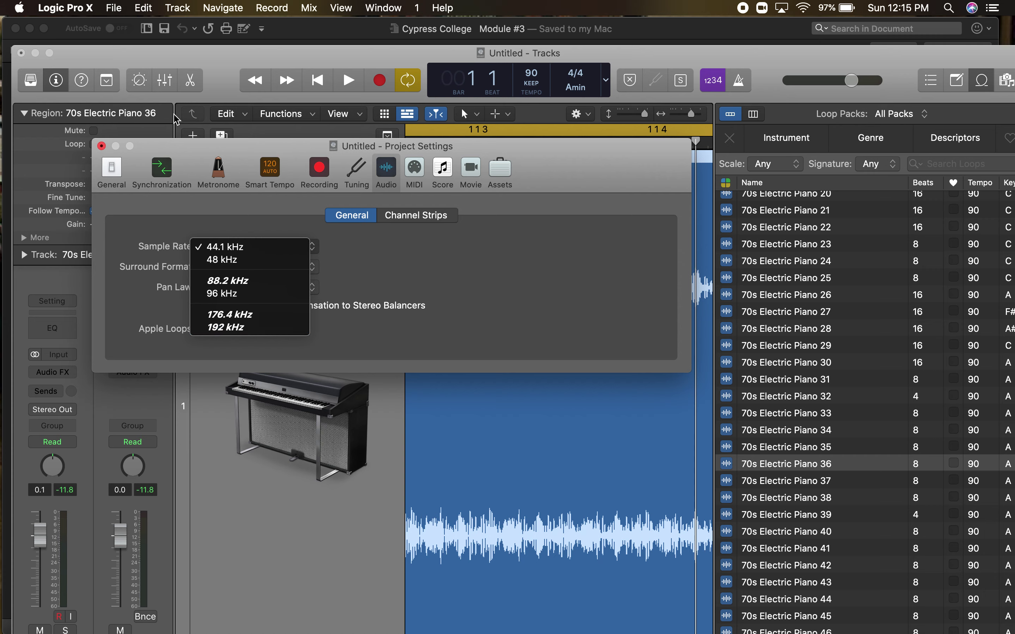
click(185, 150)
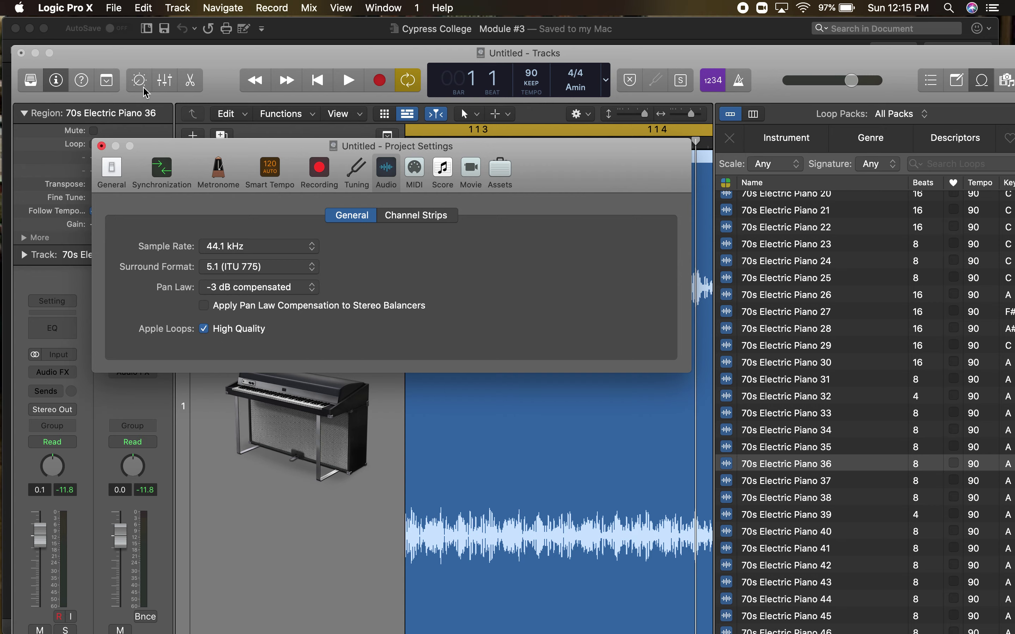
click(337, 28)
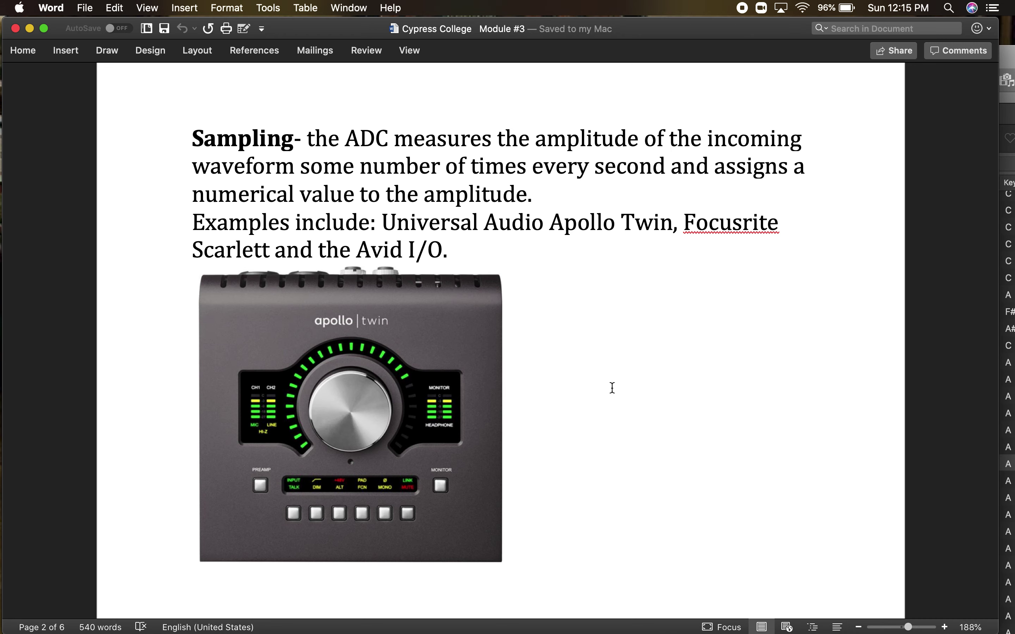
- Scroll to the Apollo Twin and Focusrite Scarlett photos, then switch to Firefox's Scarlett 2i2 page
scroll(613, 388, down, 2)
scroll(612, 388, down, 6)
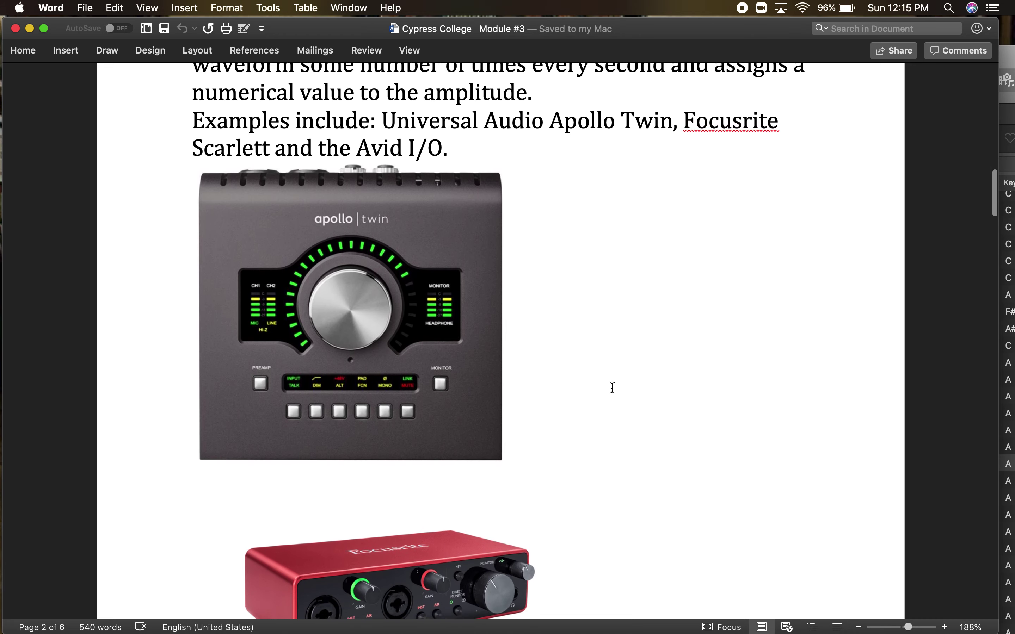
scroll(613, 388, down, 1)
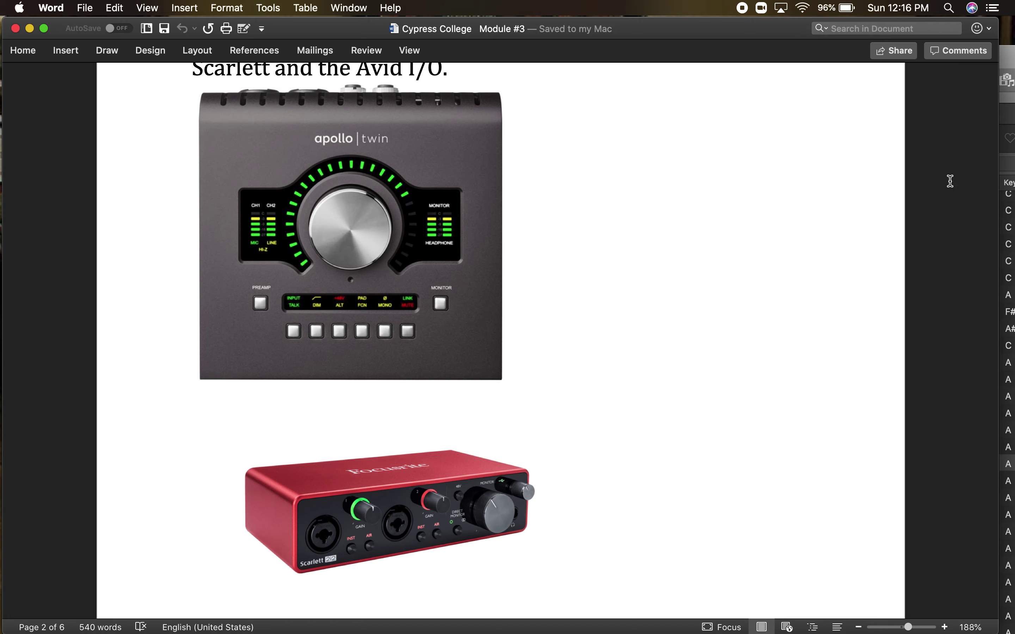
mouse_move(663, 631)
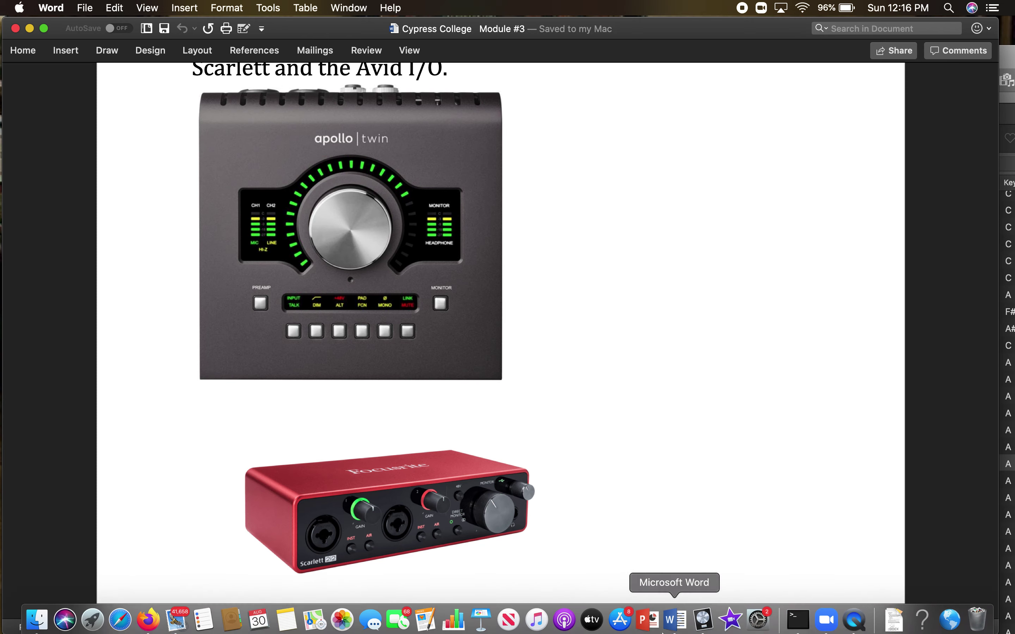
click(147, 620)
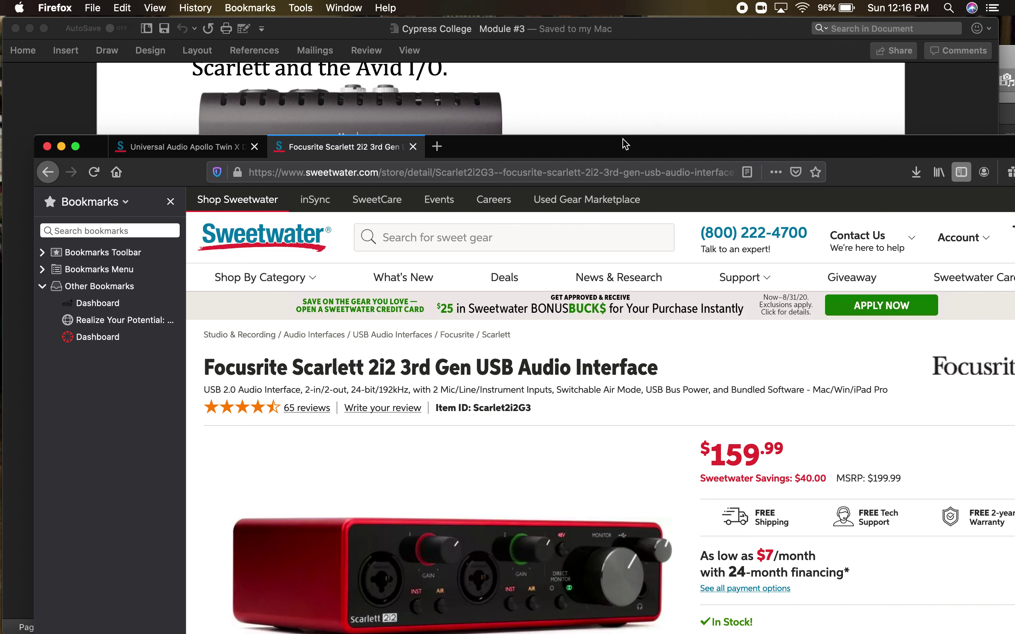
- Highlight '24-bit/192kHz' in the Scarlett 2i2 description in Firefox, then bring the Word handout forward
drag(619, 143, 590, 31)
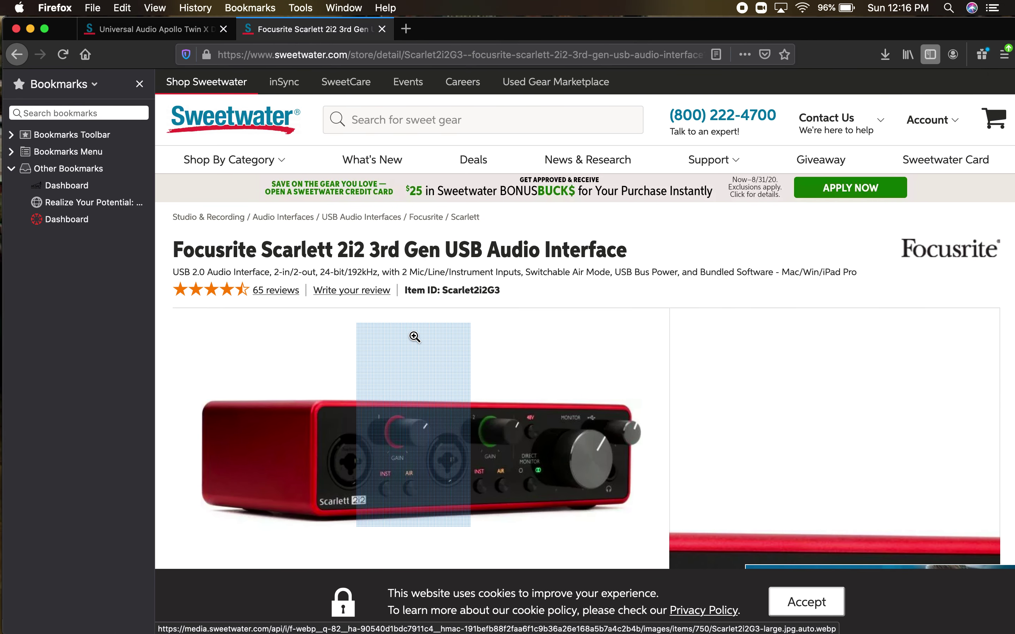
scroll(414, 335, down, 1)
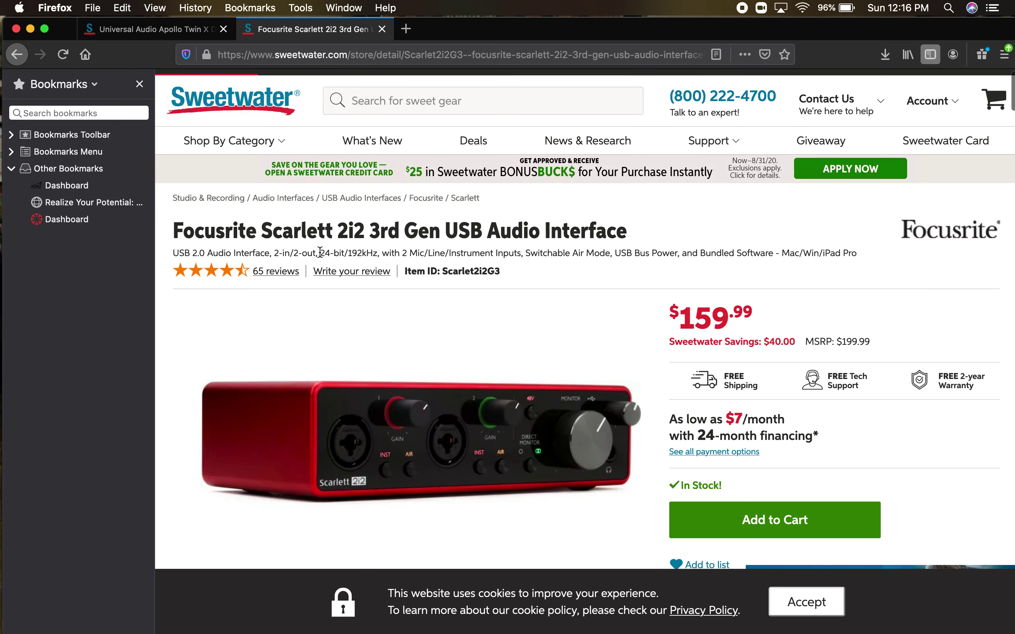
drag(321, 252, 380, 251)
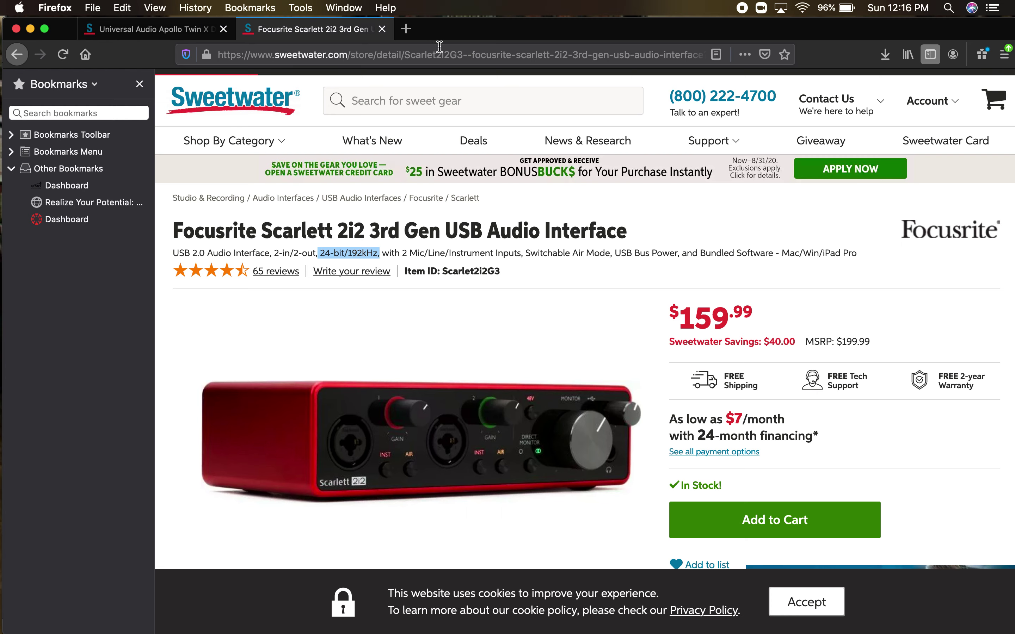
drag(496, 35, 493, 99)
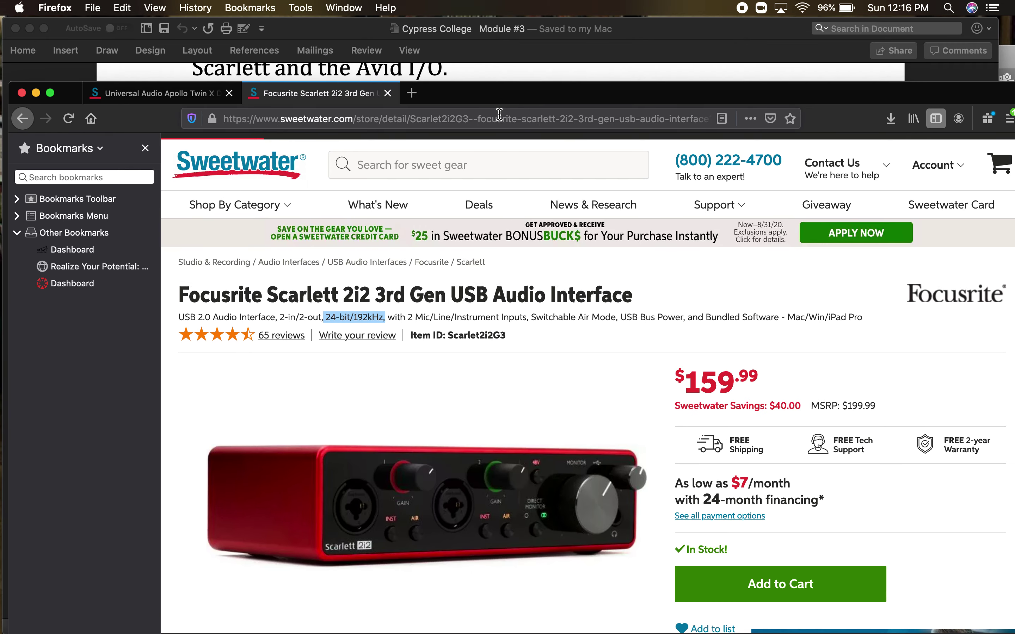
click(695, 32)
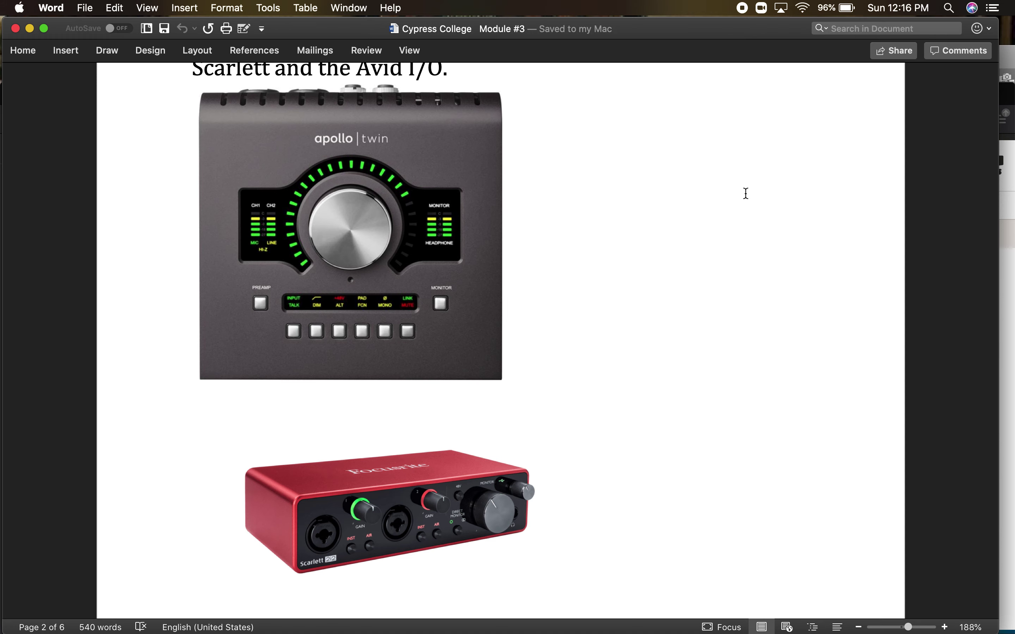
scroll(516, 353, down, 2)
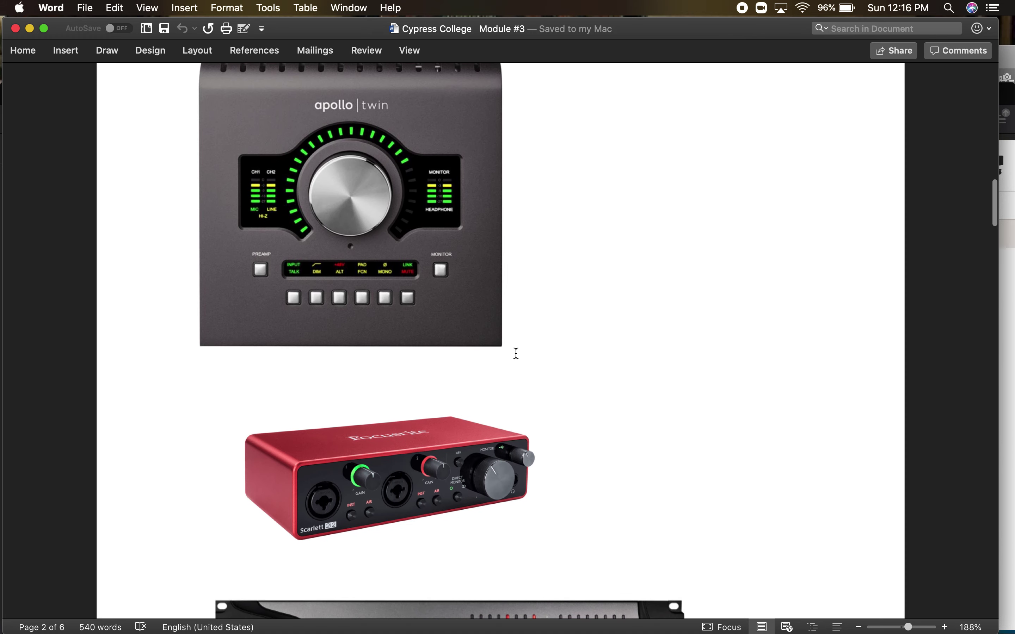
scroll(517, 353, down, 5)
scroll(516, 353, down, 2)
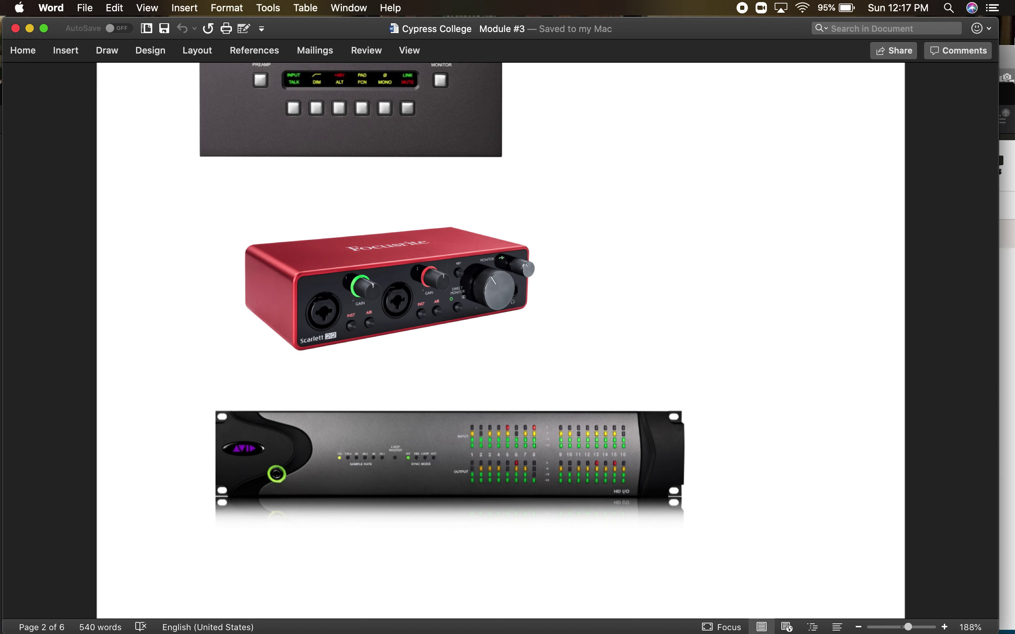
- Show the Apollo Twin X DUO's fifth photo, the back panel with outputs and mic inputs, in maximized Firefox
click(1007, 158)
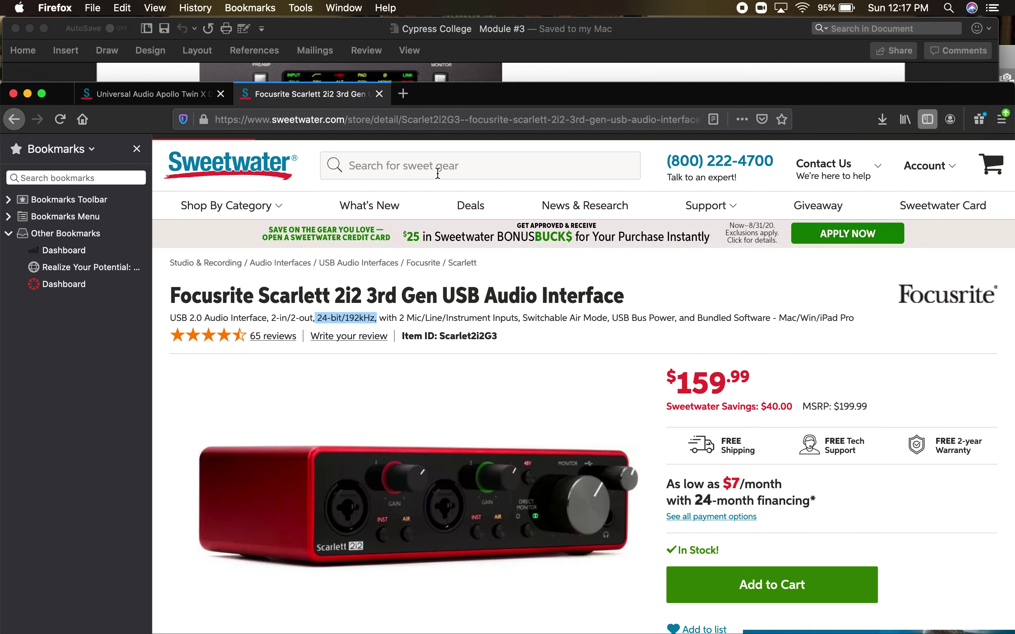
click(148, 95)
double_click(524, 105)
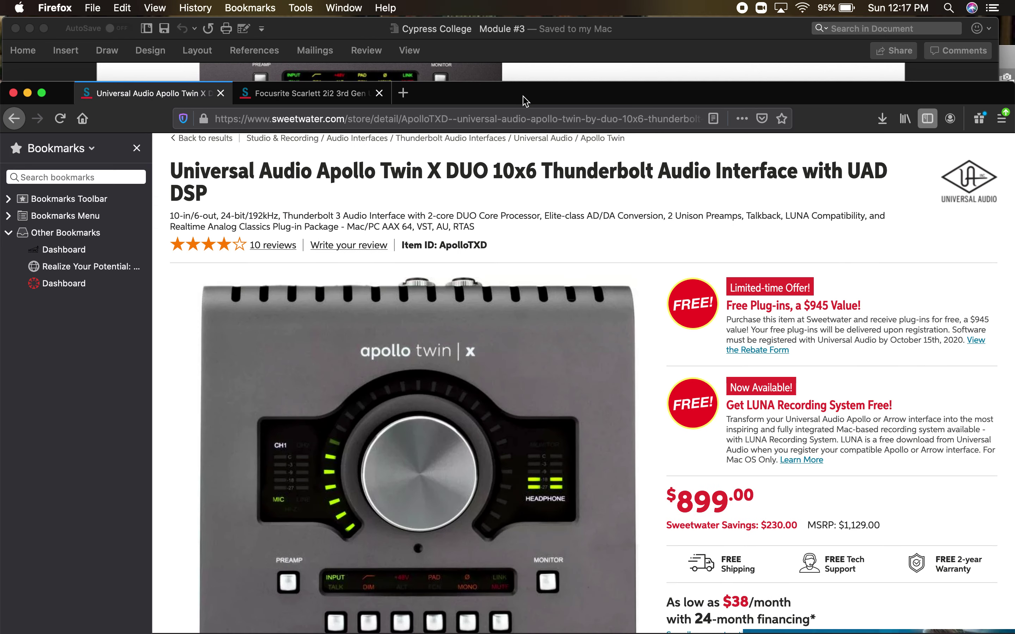
scroll(416, 398, down, 5)
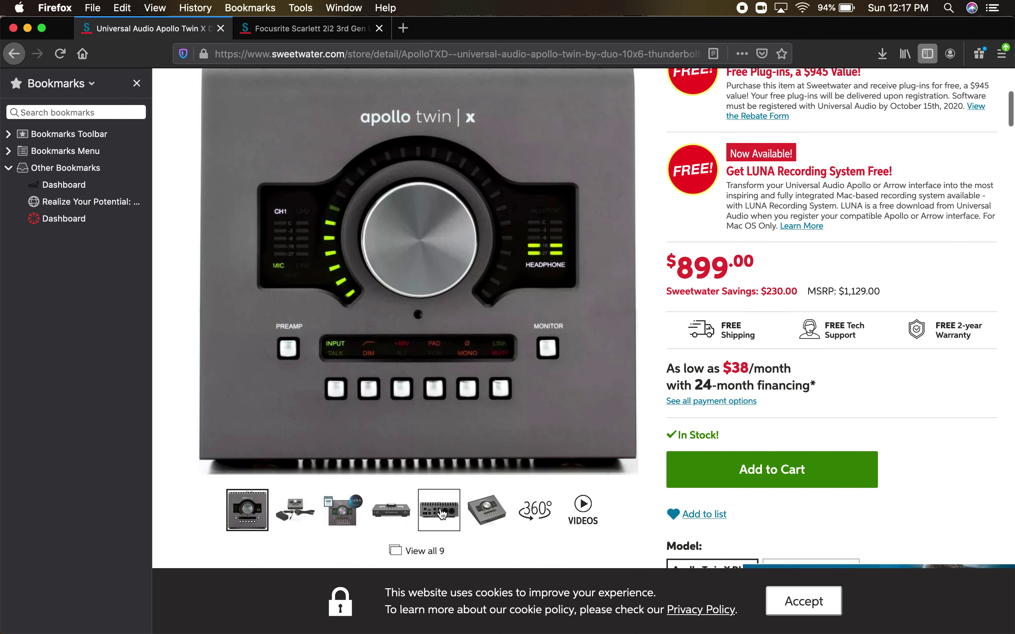
click(439, 510)
scroll(440, 514, down, 3)
scroll(461, 441, up, 3)
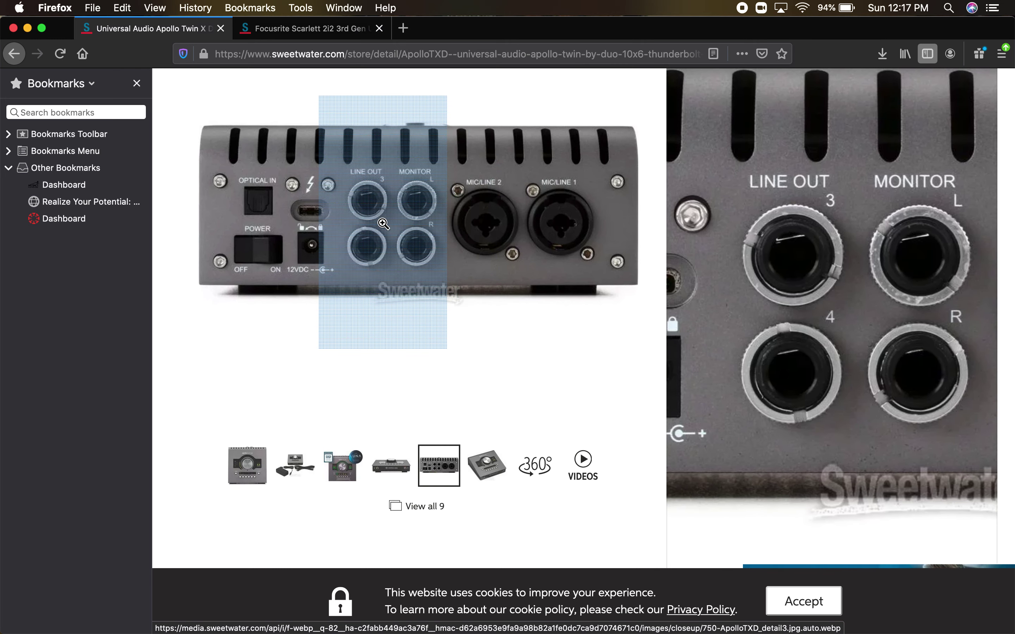
drag(631, 38, 642, 152)
- Scroll through the handout's interface photos, then open Logic's Sample Rate list from 44.1 to 192 kHz
click(703, 34)
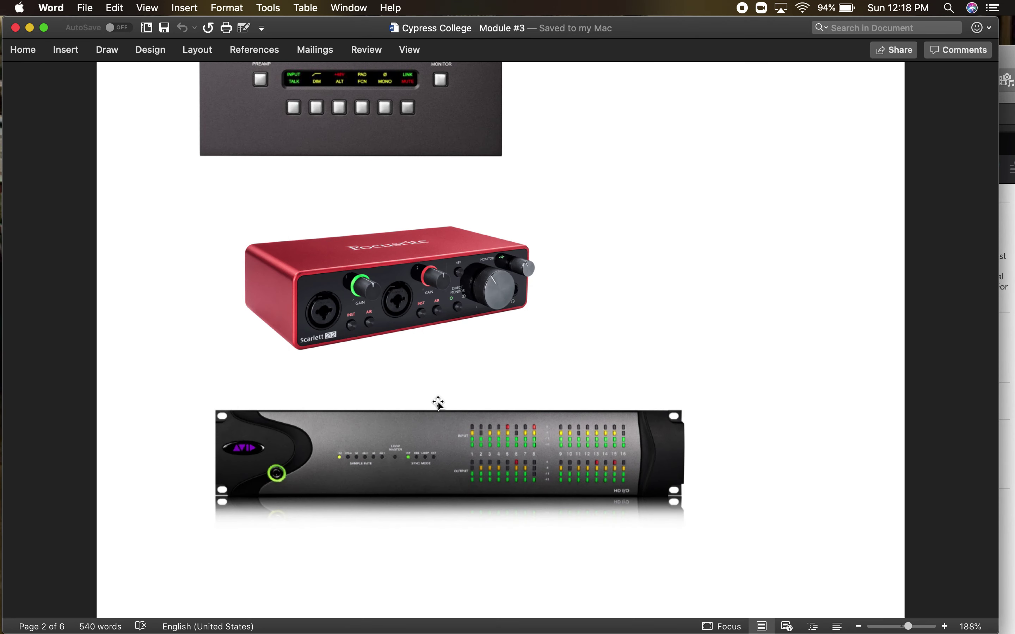
scroll(438, 403, up, 8)
scroll(439, 403, up, 2)
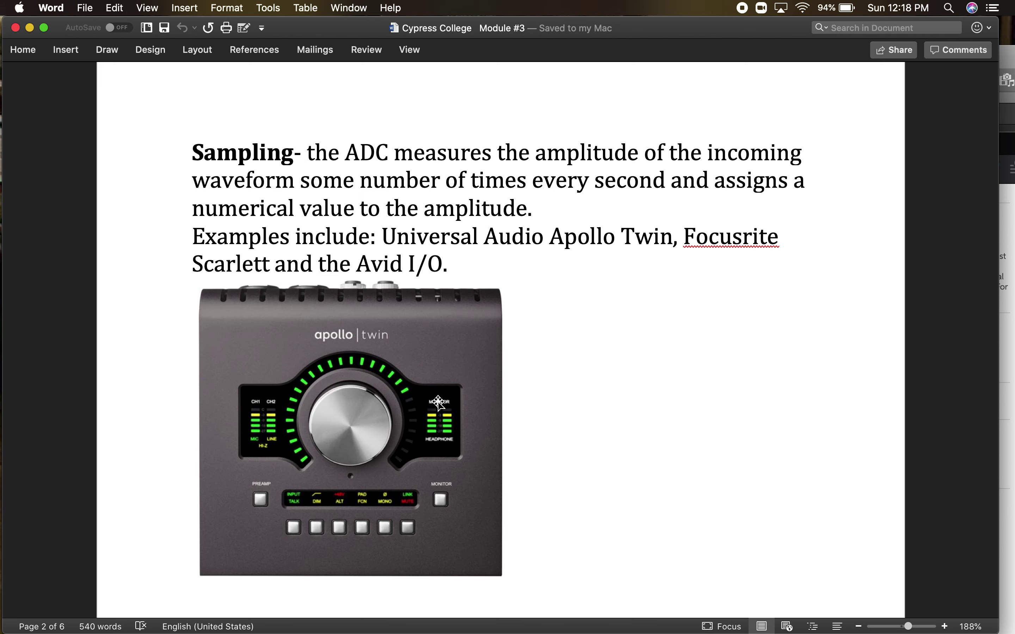
scroll(438, 403, down, 12)
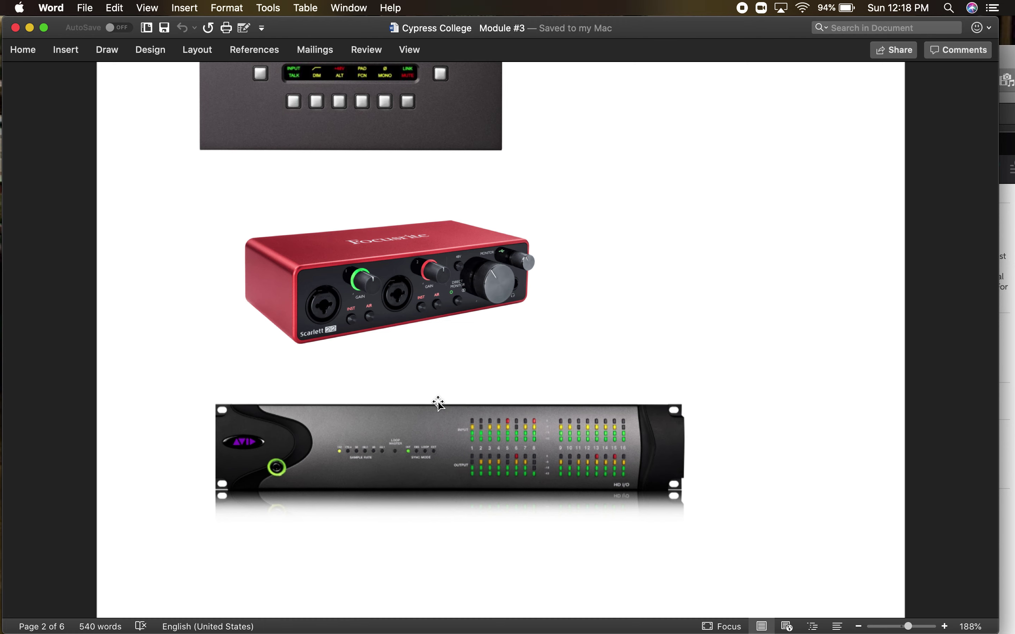
scroll(438, 402, up, 2)
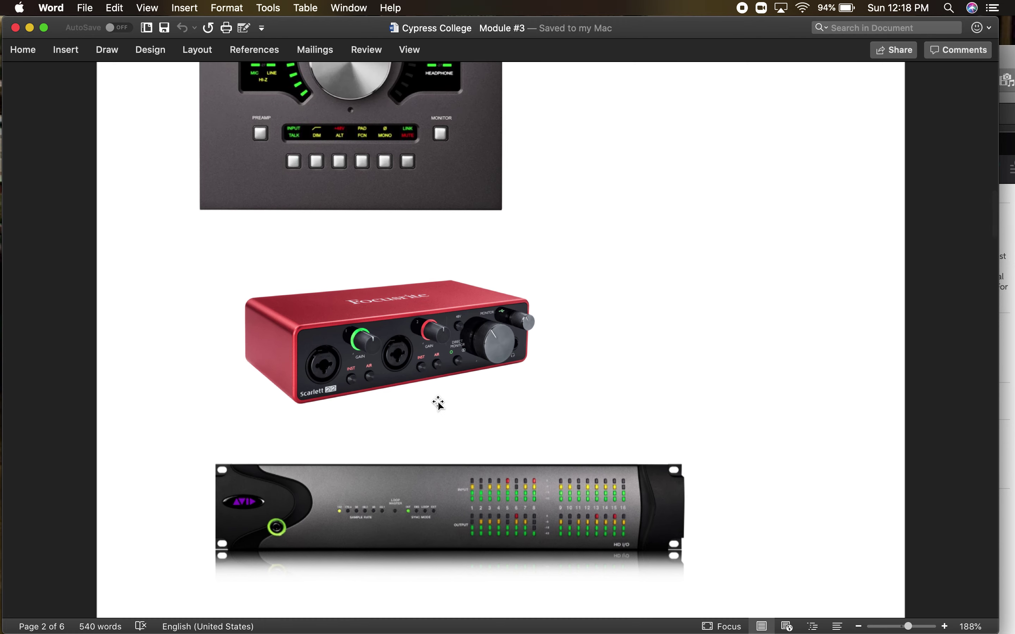
scroll(439, 403, down, 2)
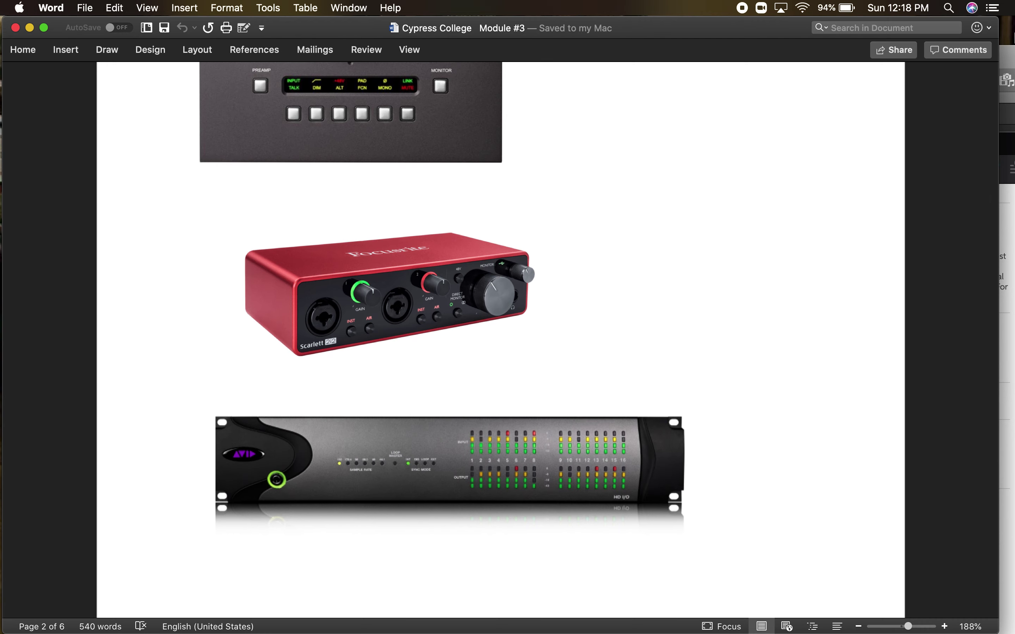
click(1004, 56)
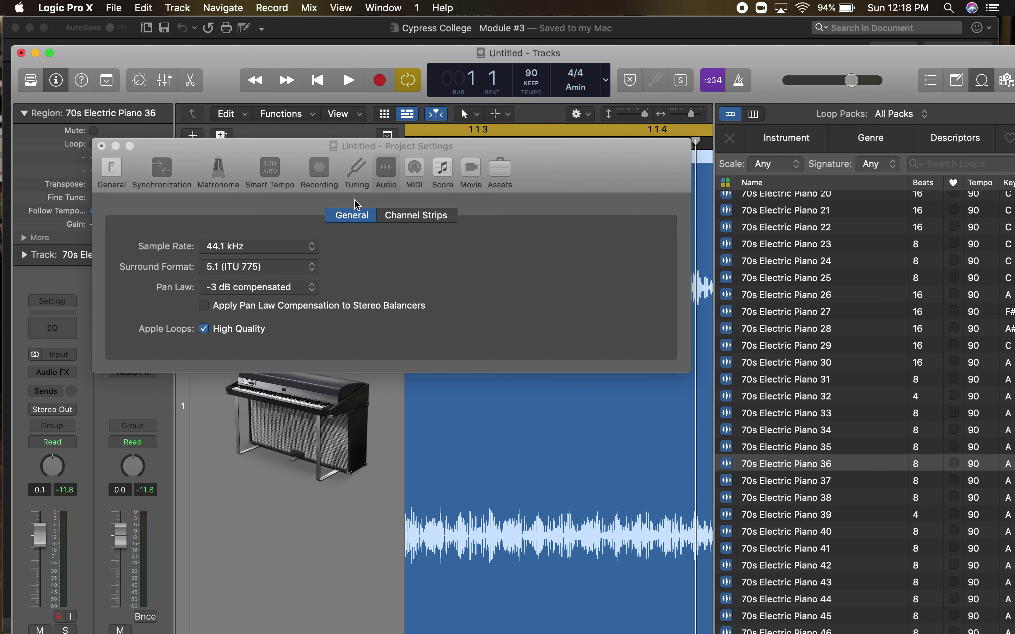
click(313, 247)
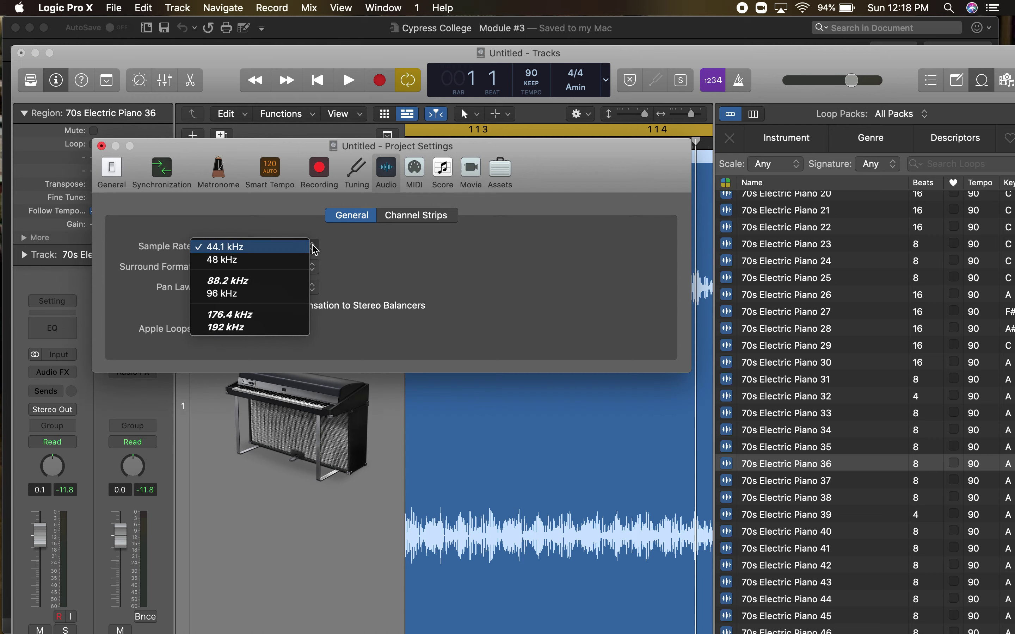